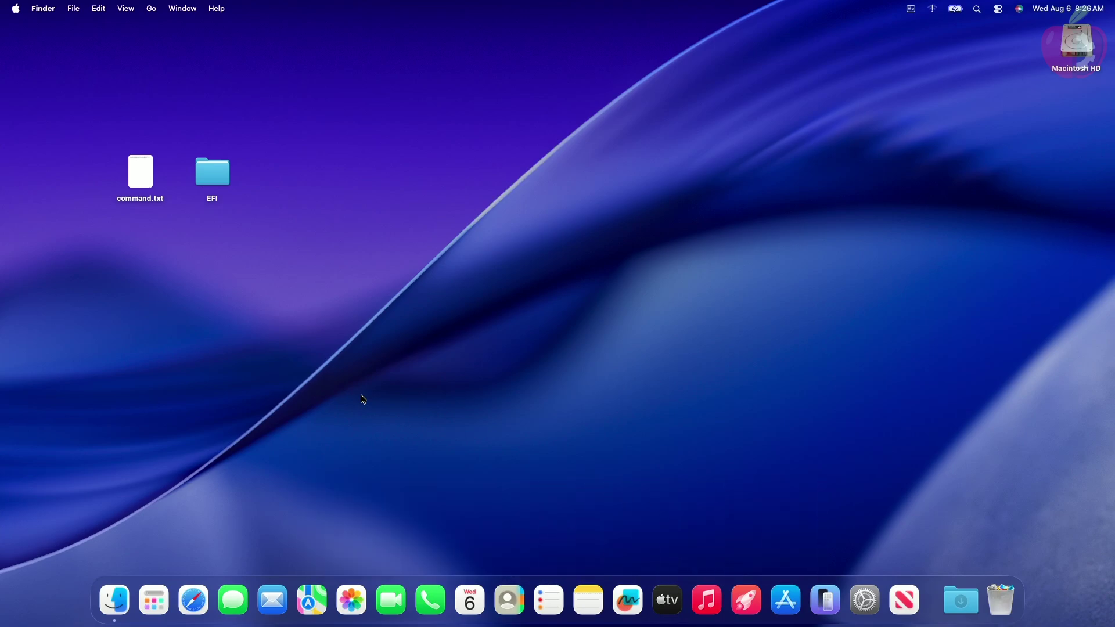
Step: Search the installed applications for "inst" to check for the macOS Tahoe Beta installer
click(152, 583)
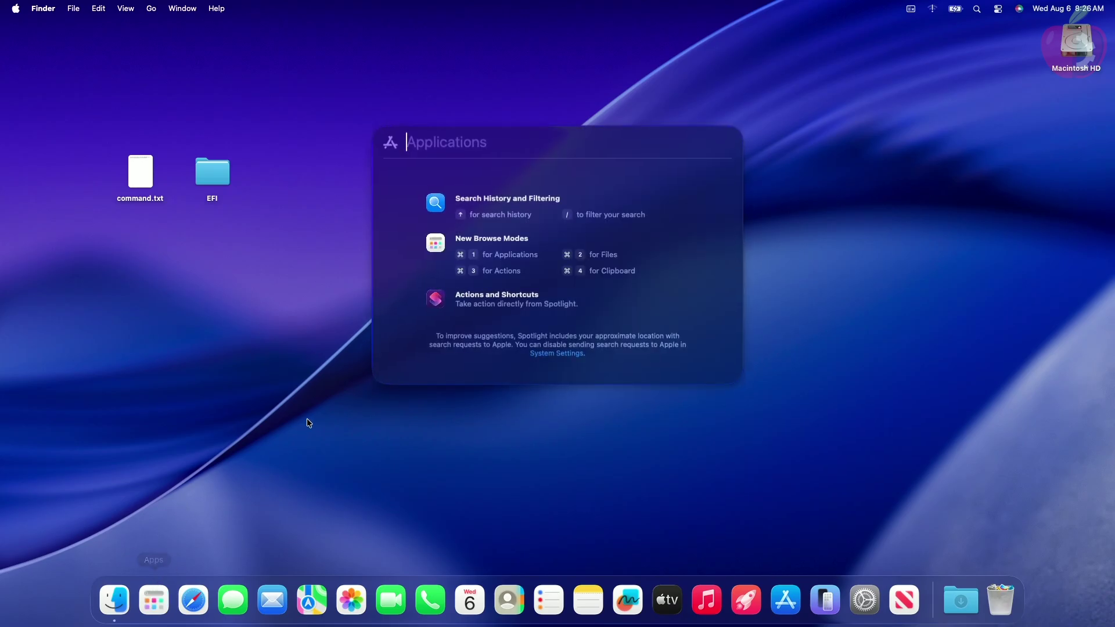
text(inst)
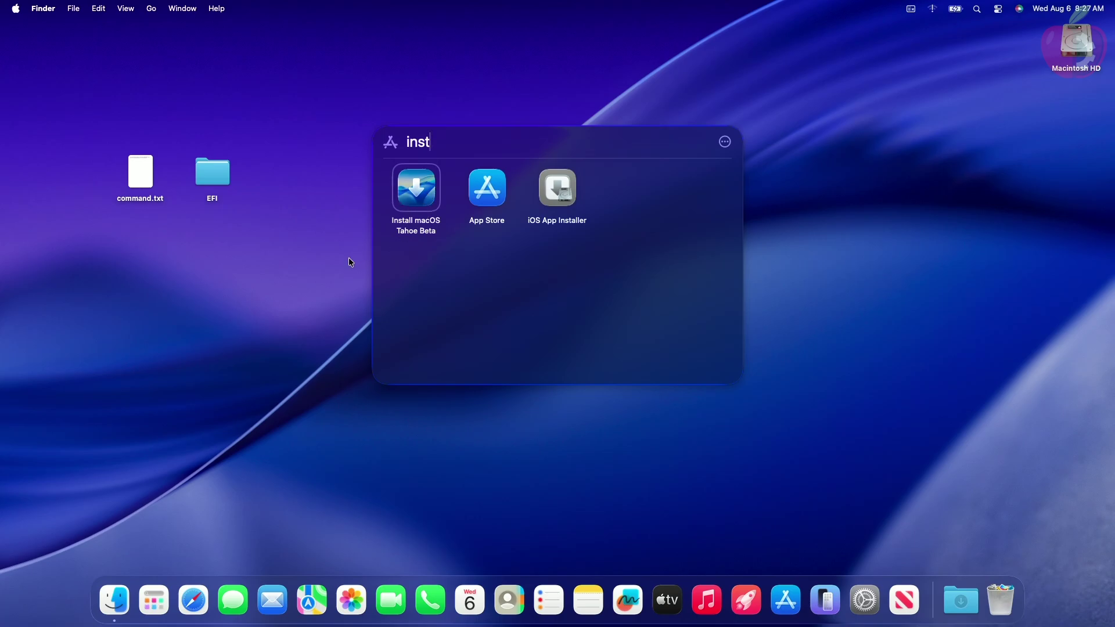
key(Return)
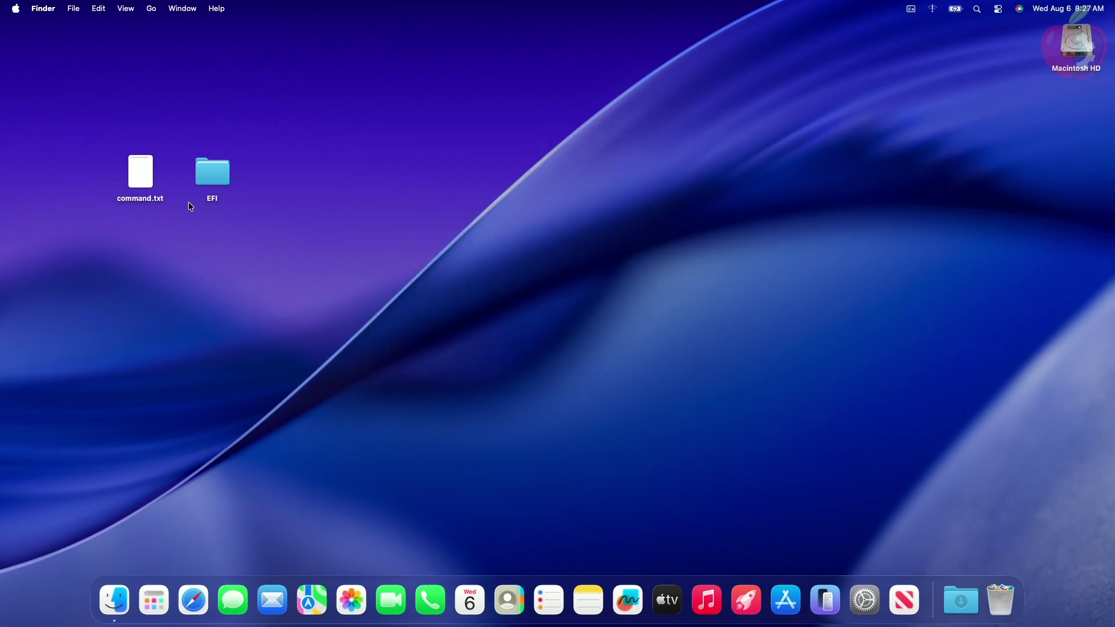
click(144, 197)
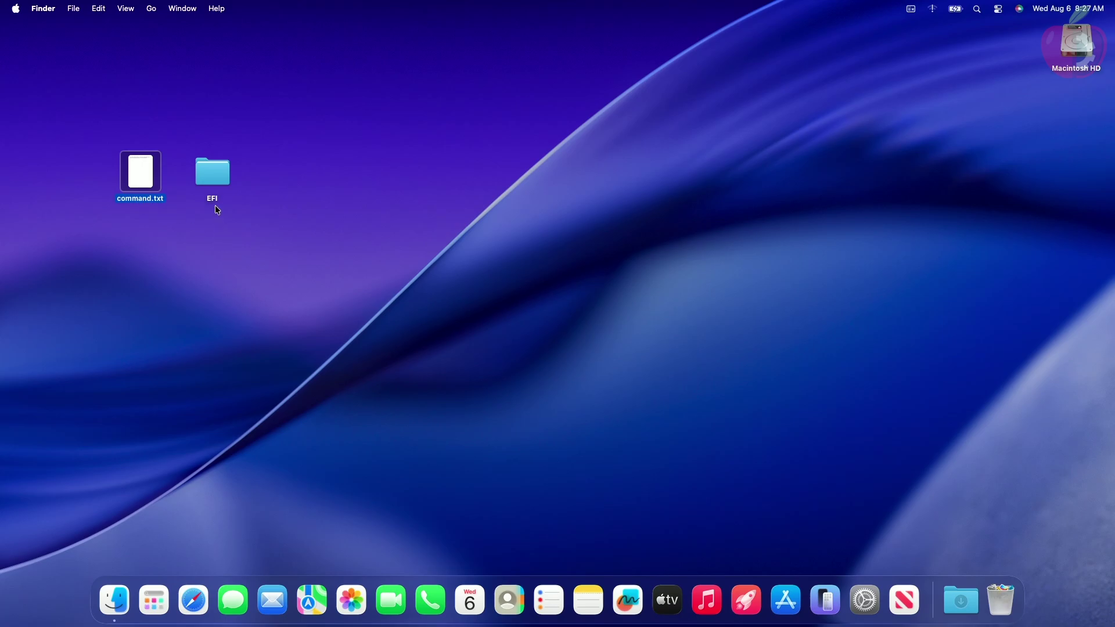
click(212, 184)
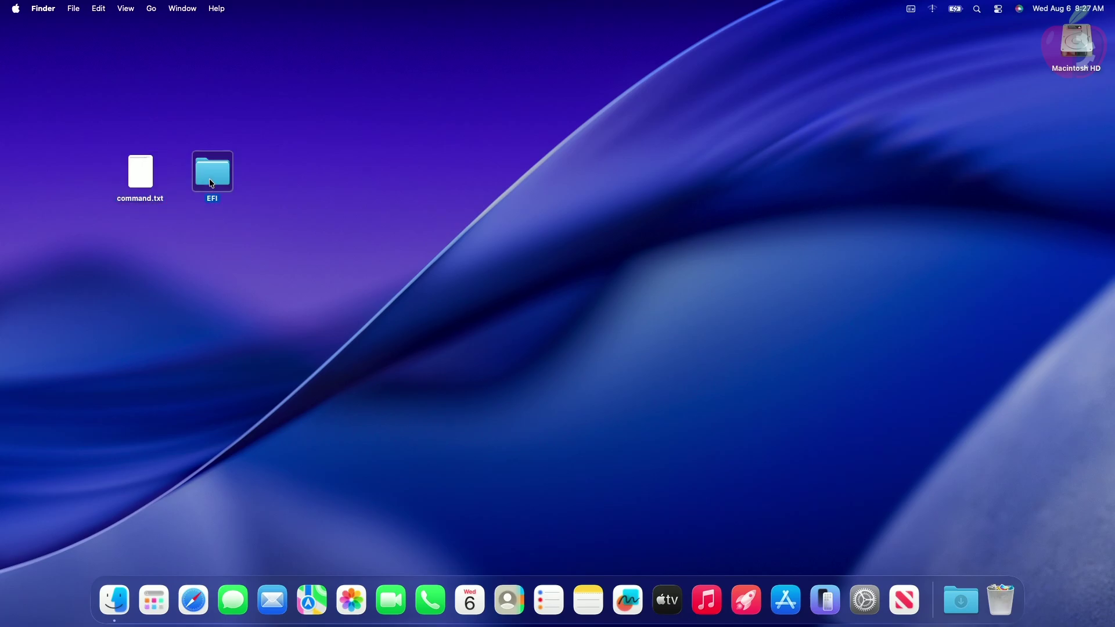
click(367, 281)
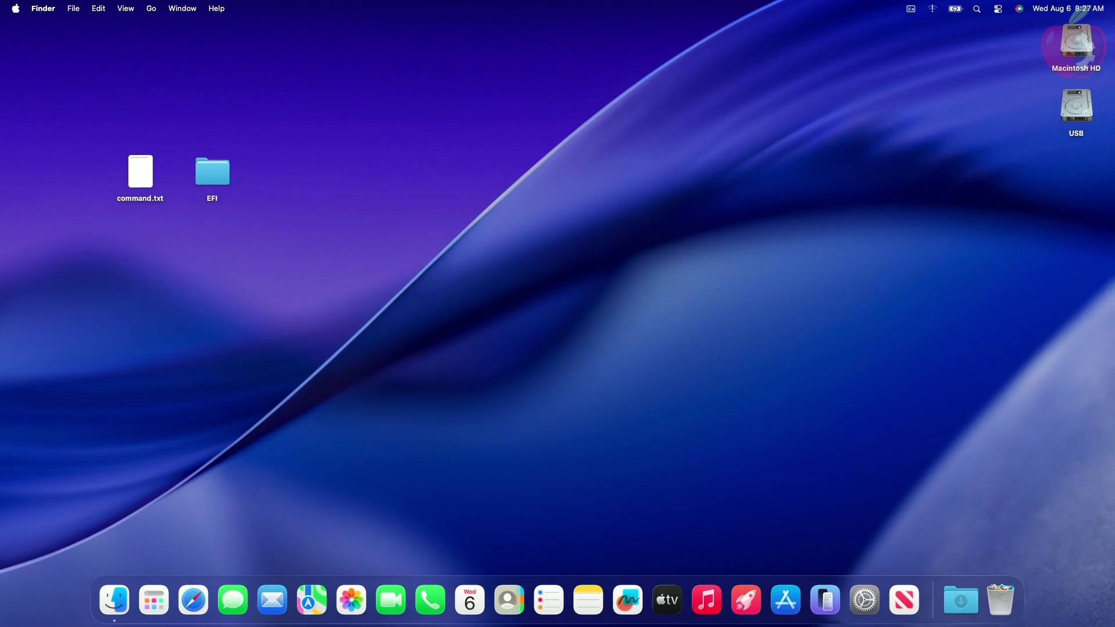
Step: Find and launch Disk Utility
key(super+space)
text(disk)
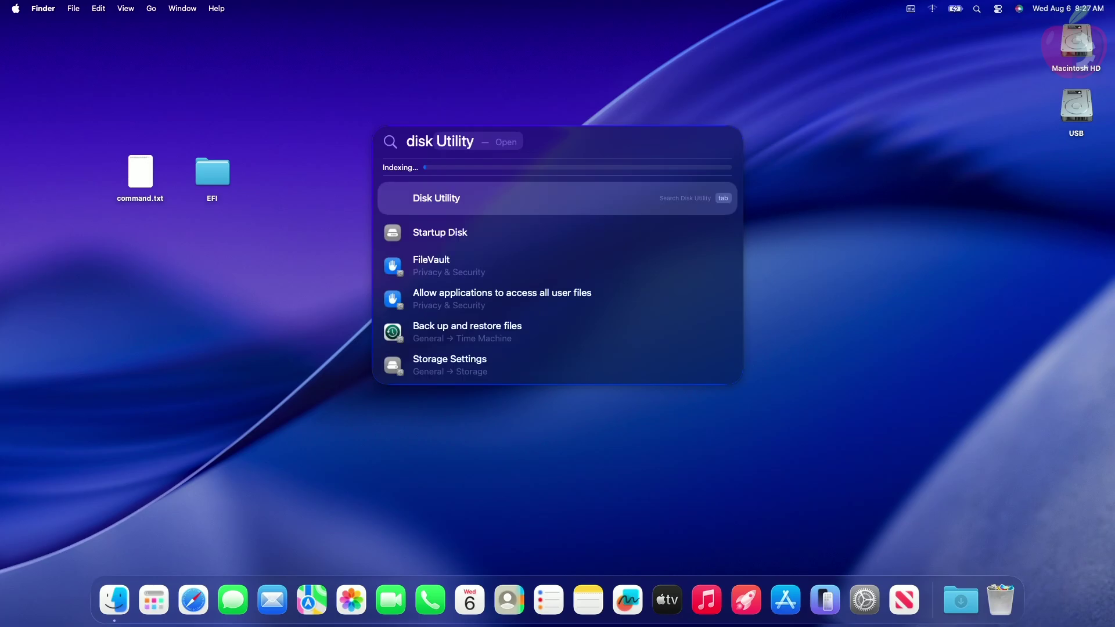
key(Return)
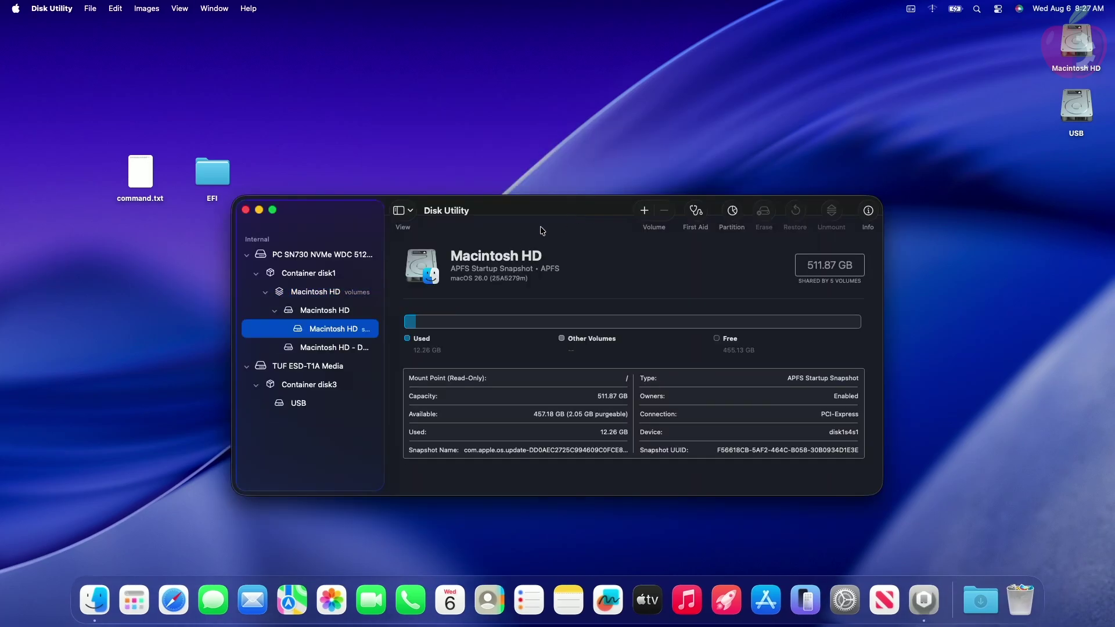
Step: Erase the TUF ESD-T1A Media drive as USB in Mac OS Extended (Journaled) format with GUID Partition Map, and quit Disk Utility
click(326, 365)
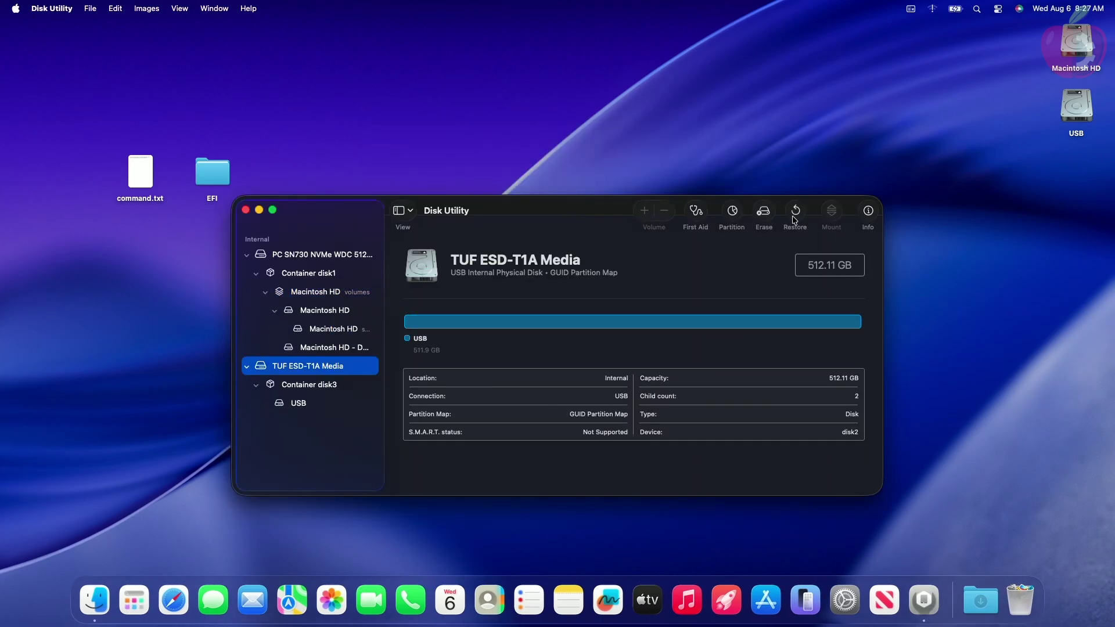
click(764, 211)
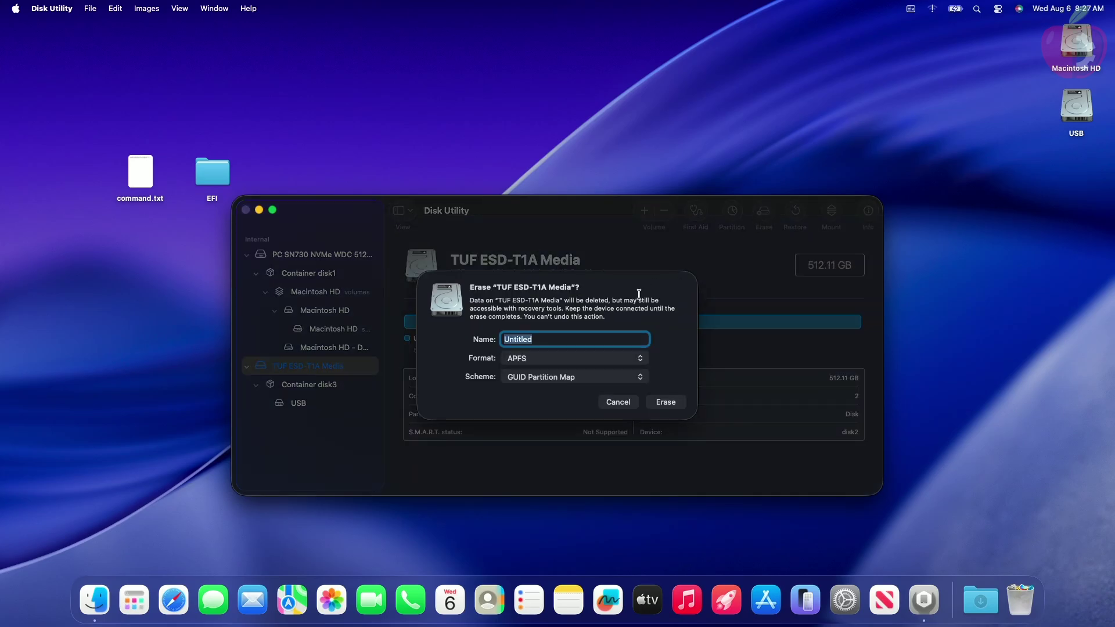
text(USB)
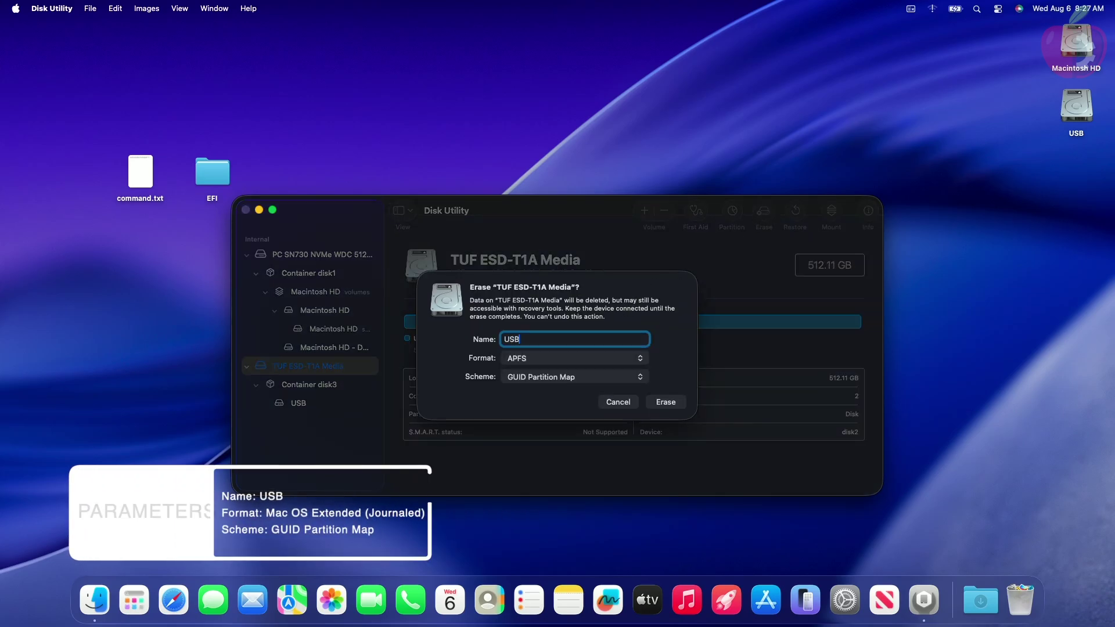
click(574, 360)
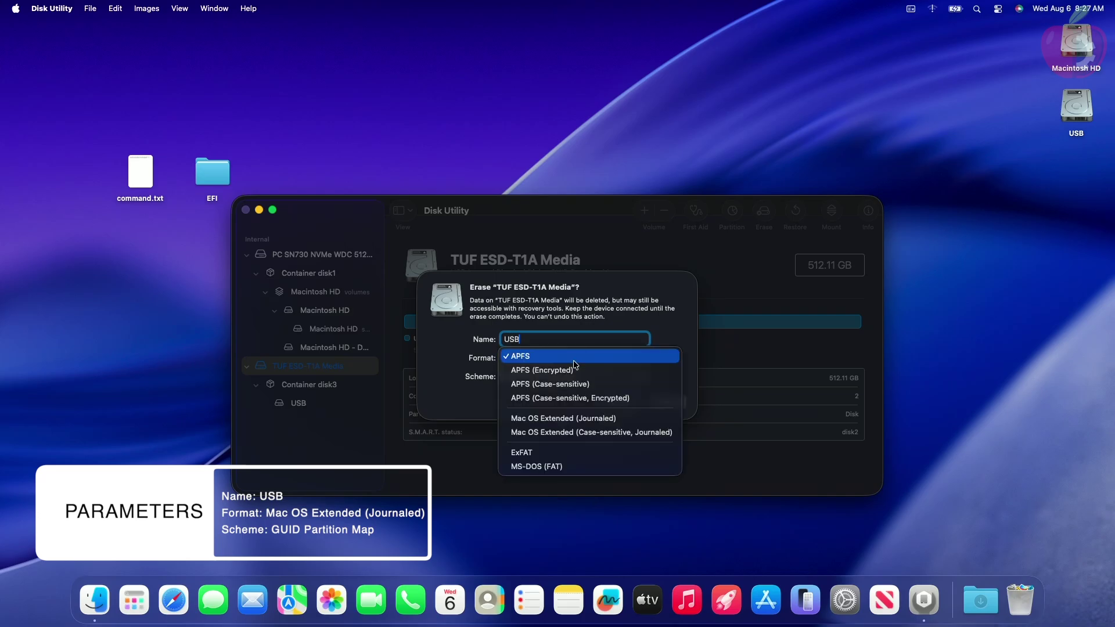
click(575, 418)
click(666, 402)
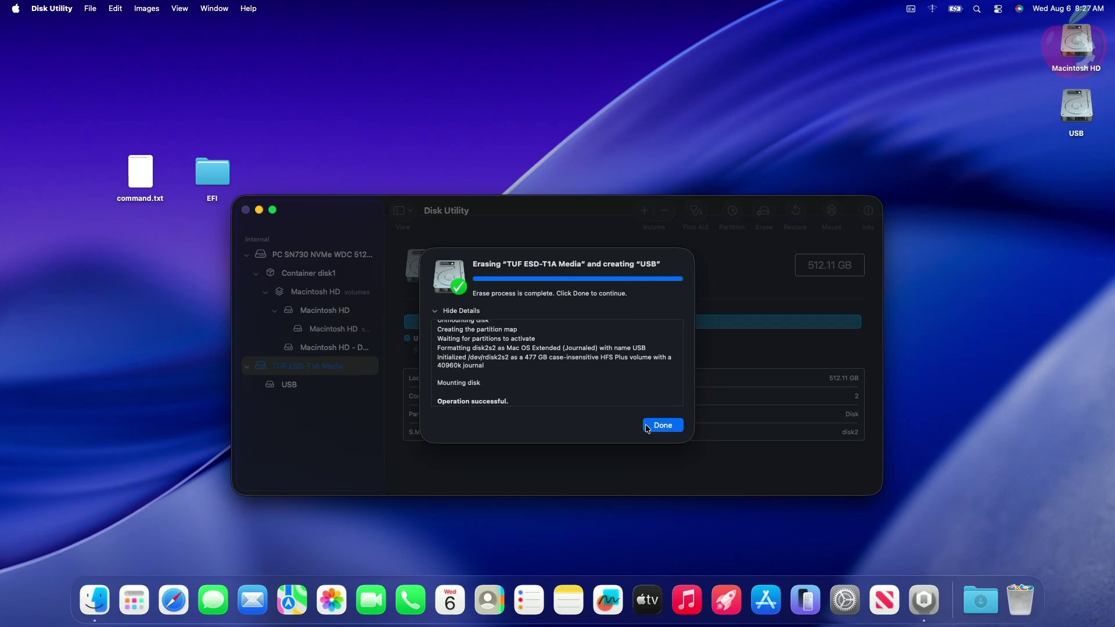
click(663, 425)
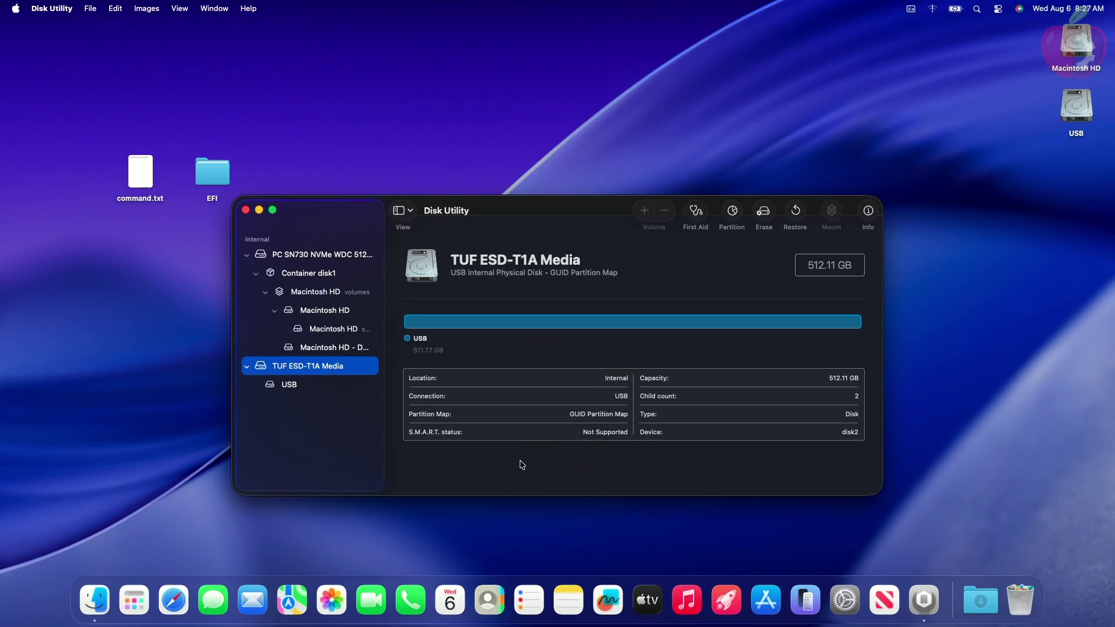
key(super+q)
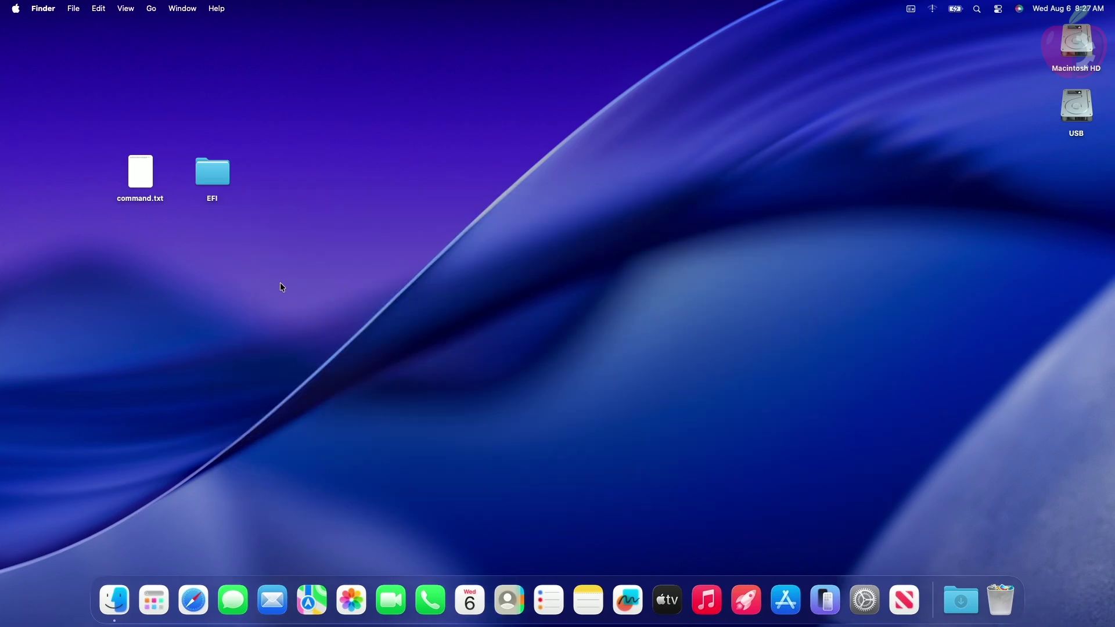
Step: Launch Terminal and move its window clear of the desktop files
key(super+space)
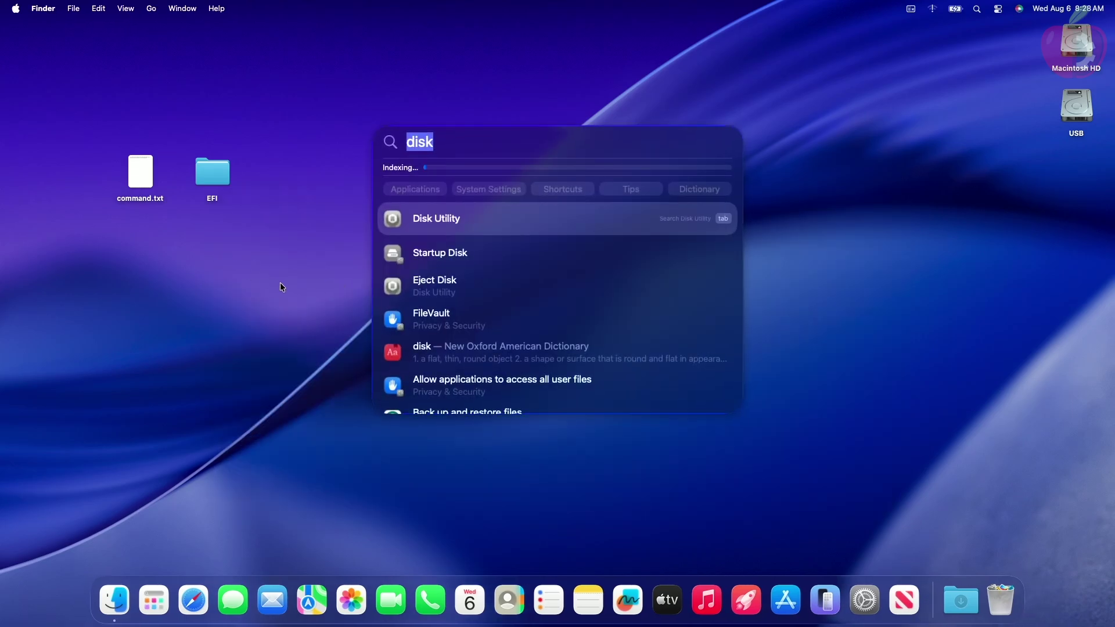
text(terminal)
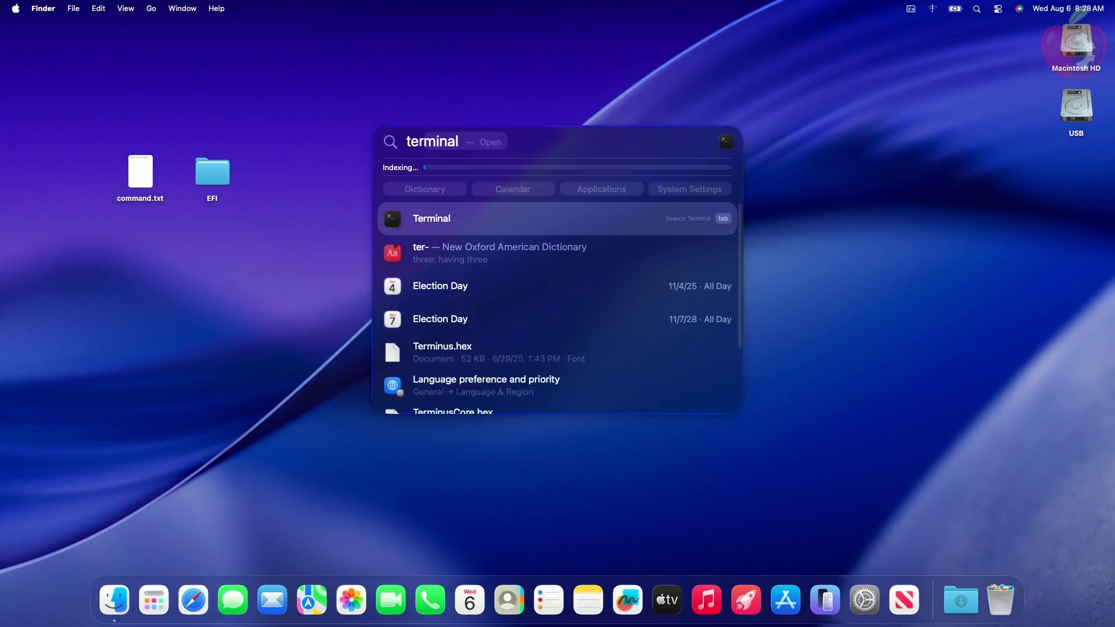
key(Return)
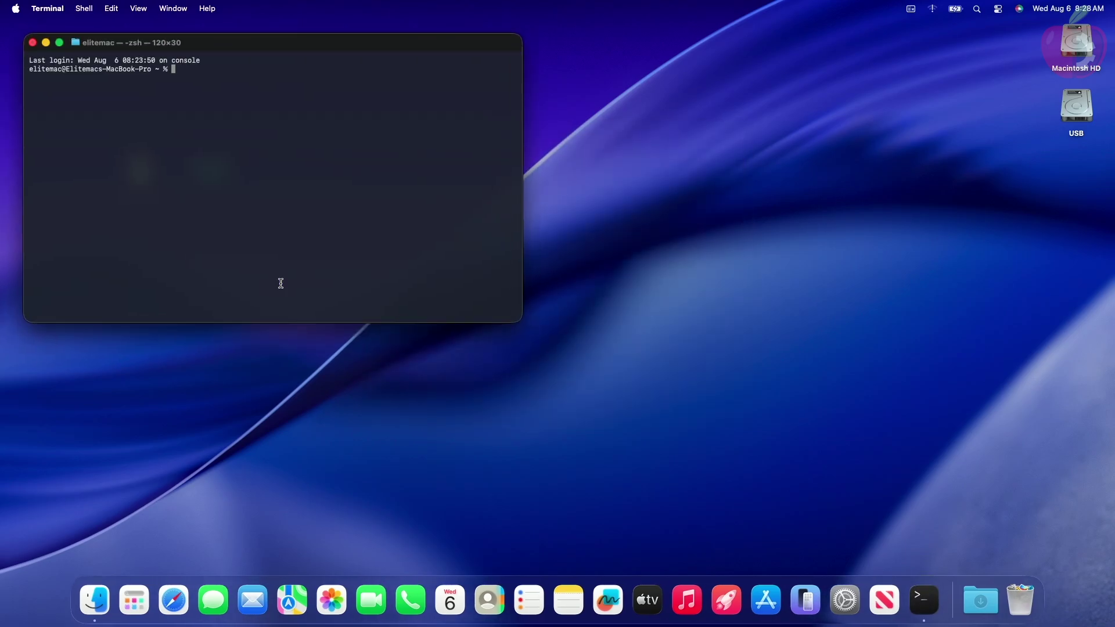
drag(232, 54, 520, 172)
Step: Preview command.txt on the desktop and copy its entire createinstallmedia command
click(152, 178)
key(space)
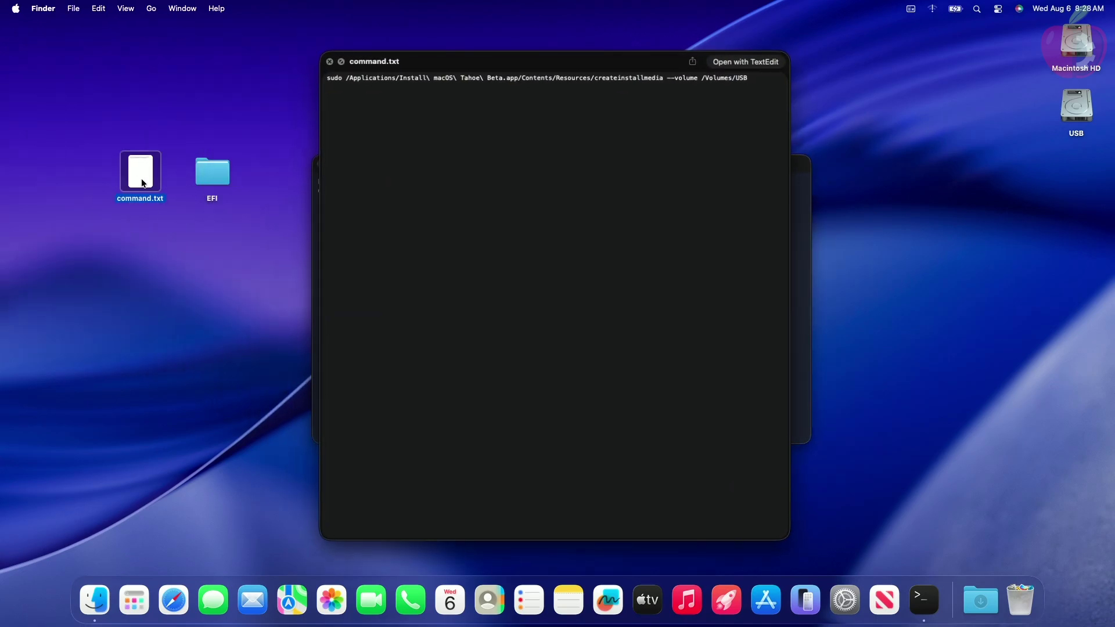
key(super+a)
key(super+c)
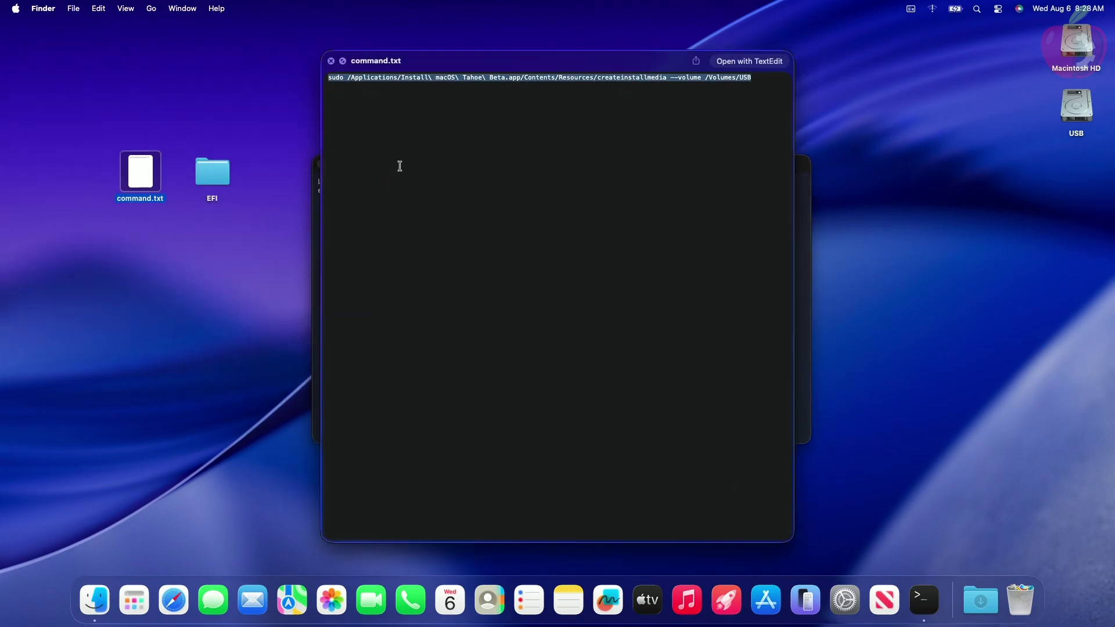
key(space)
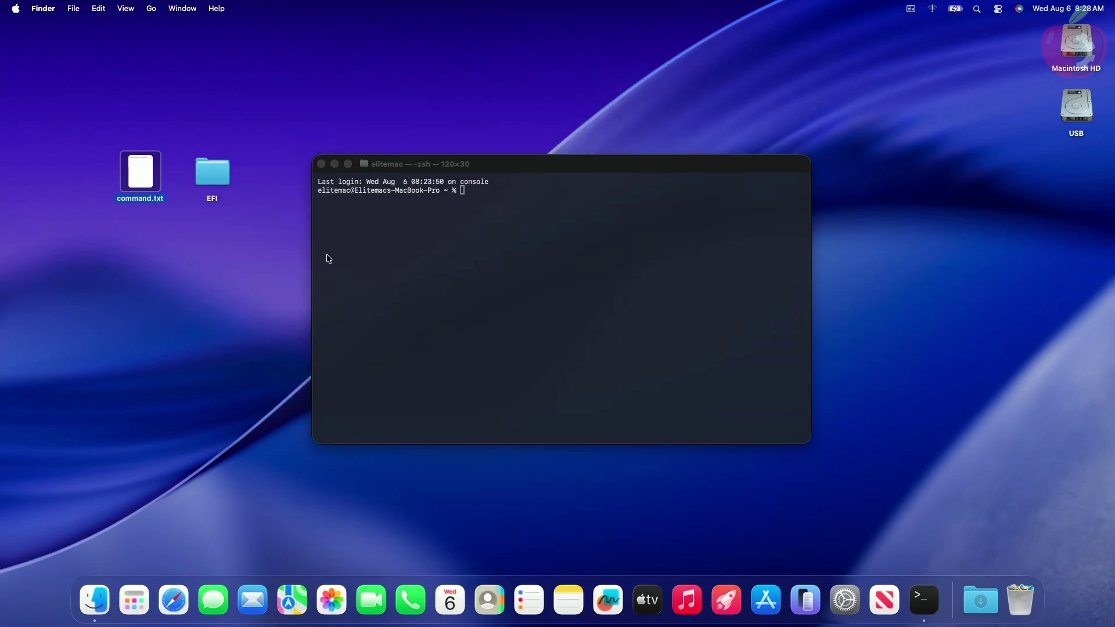
Step: Run the copied createinstallmedia command for /Volumes/USB in Terminal, enter the account password and confirm the erase with y
click(263, 262)
click(411, 260)
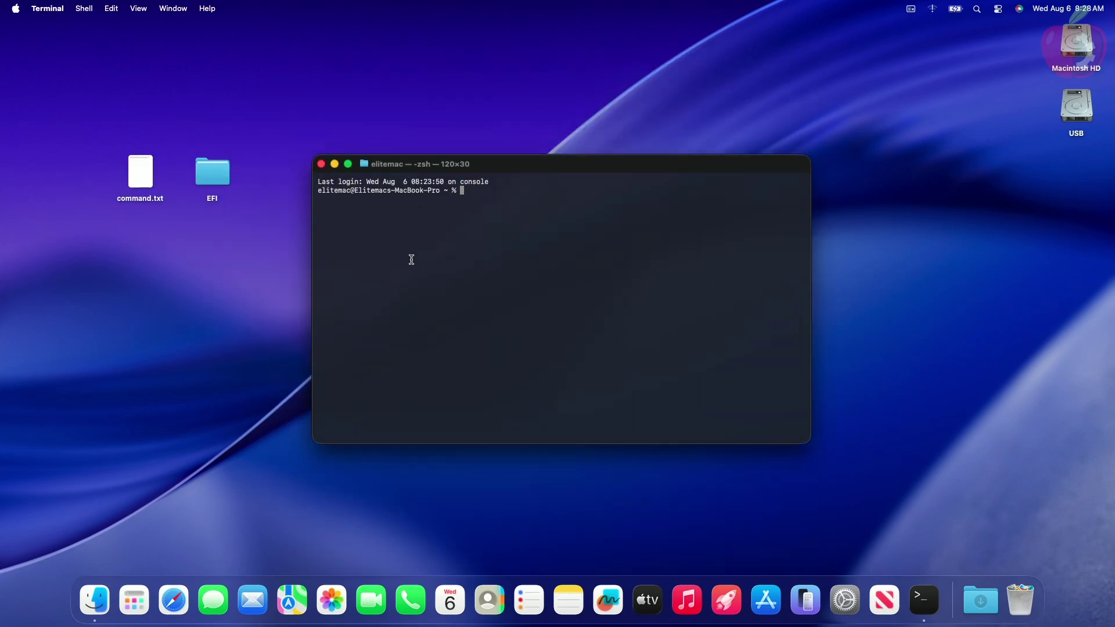
key(super+v)
key(Return)
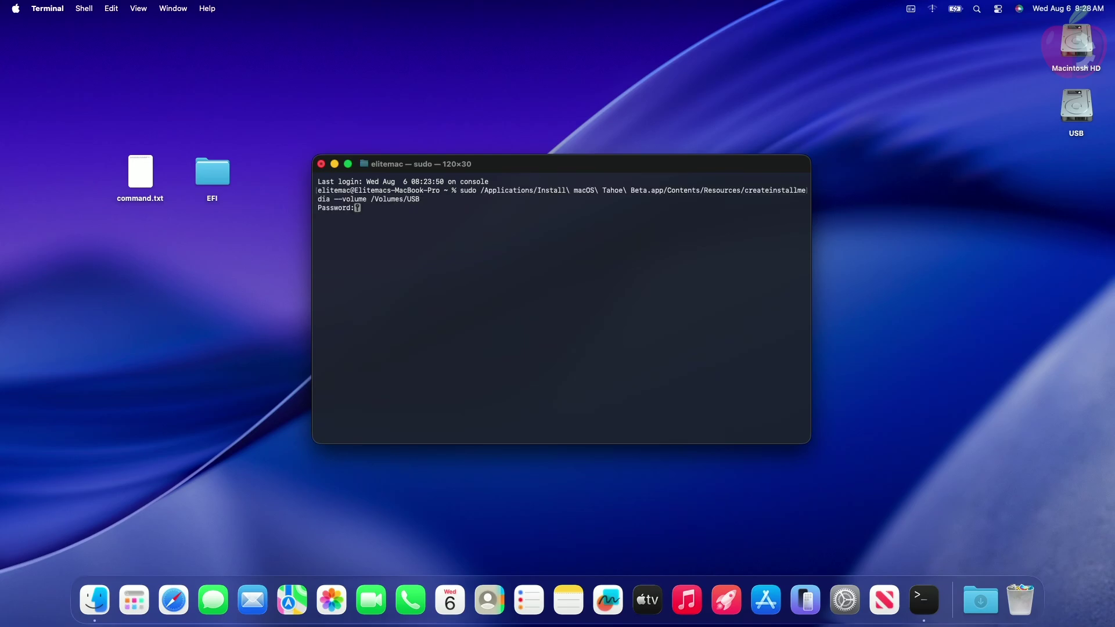
key(Return)
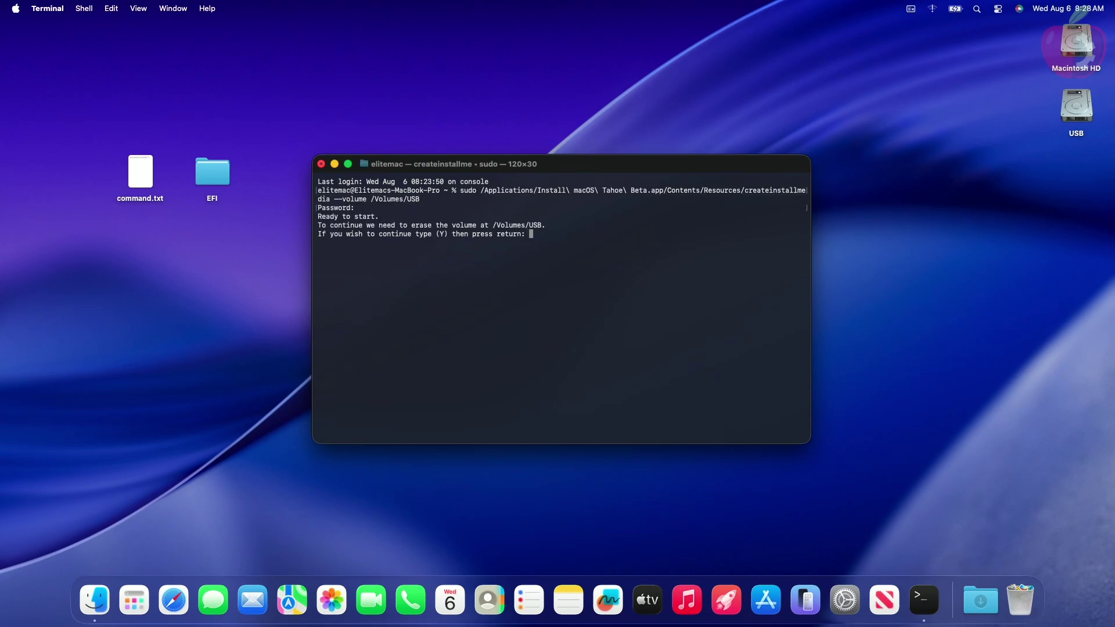
text(y)
key(Return)
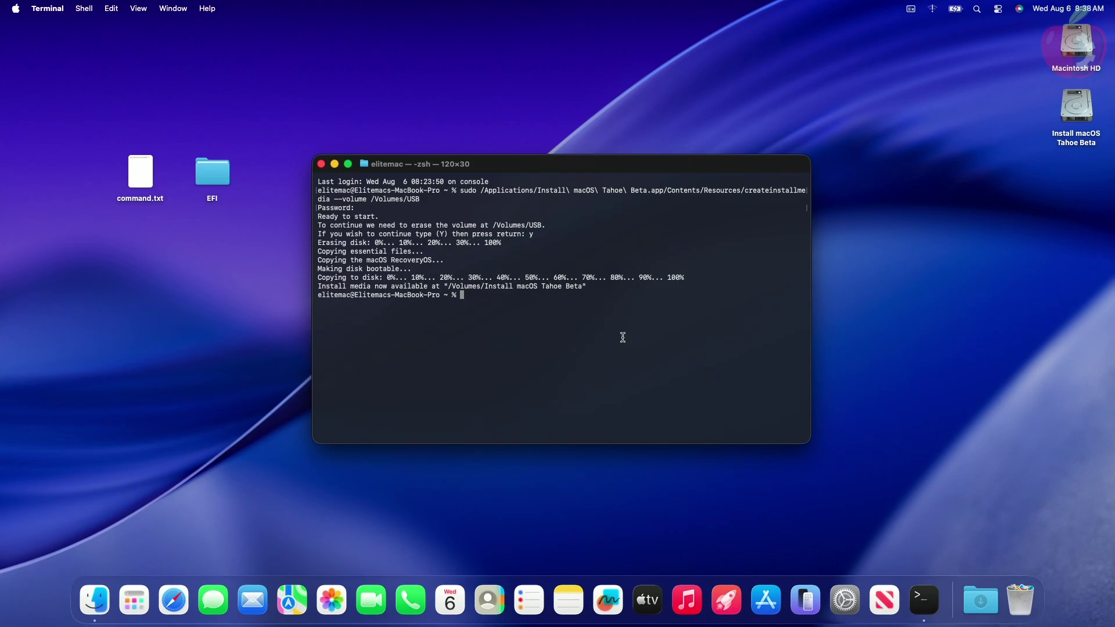
Step: Clear the terminal and list all disks with "sudo diskutil list", entering the account password
text(clear)
key(Return)
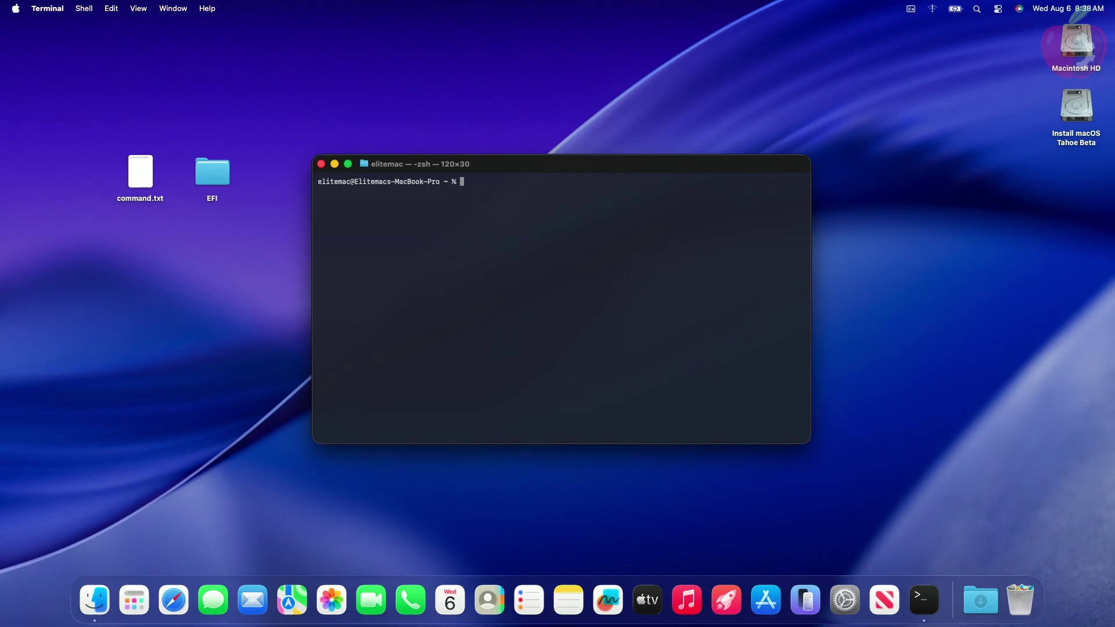
text(sudo diskutil list)
key(Return)
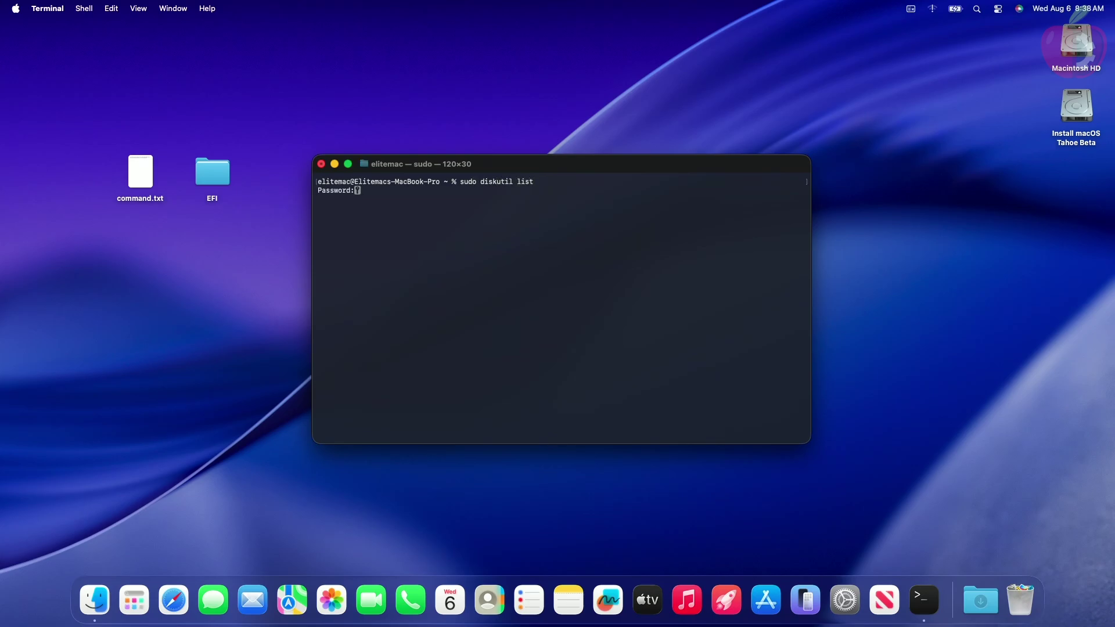
key(Return)
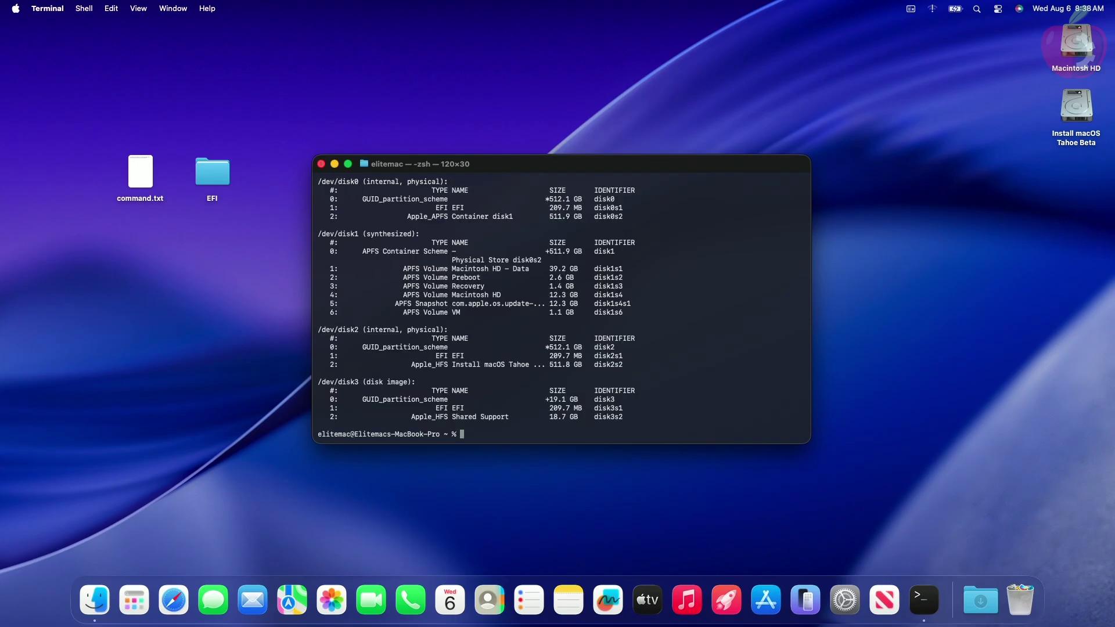
Step: Mount the install drive's EFI partition with "sudo diskutil mount /dev/disk2s1" and quit Terminal
text(sudo diskutil mount /)
text(dev/disk2s1)
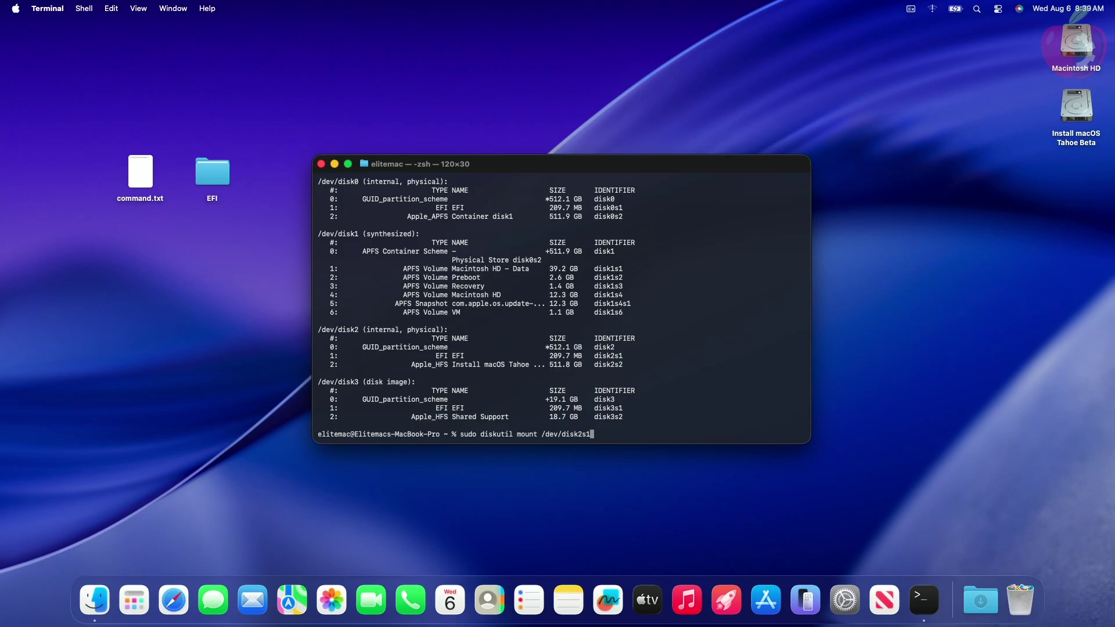
key(Return)
key(cmd+q)
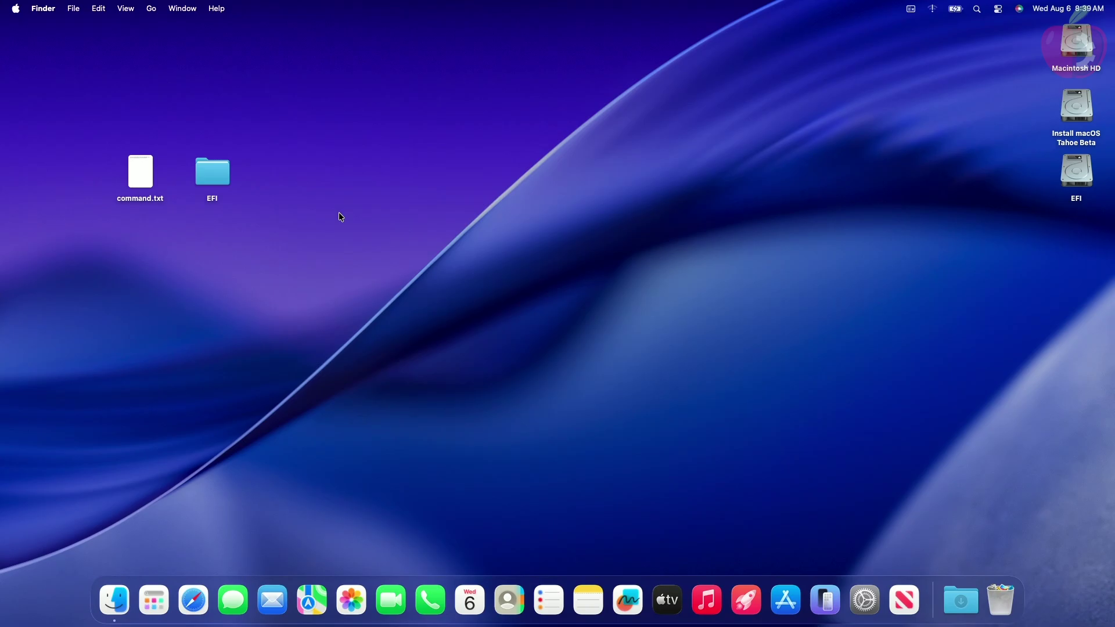
Step: Copy the EFI folder from the desktop into the mounted EFI volume and close its window
click(213, 177)
key(super+c)
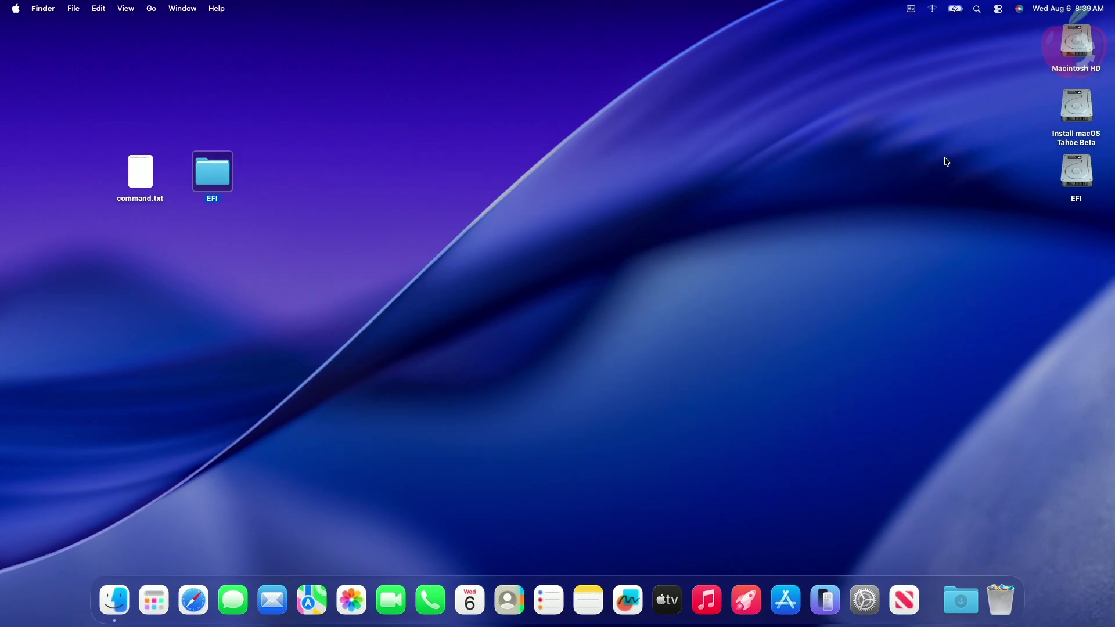
click(1068, 175)
key(super+o)
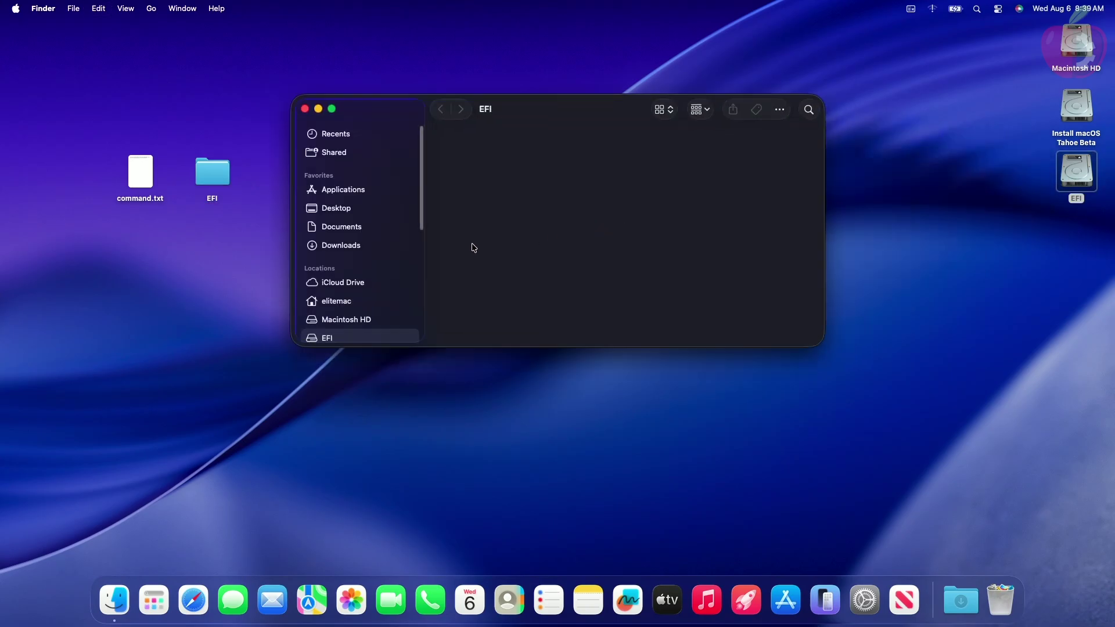
key(super+v)
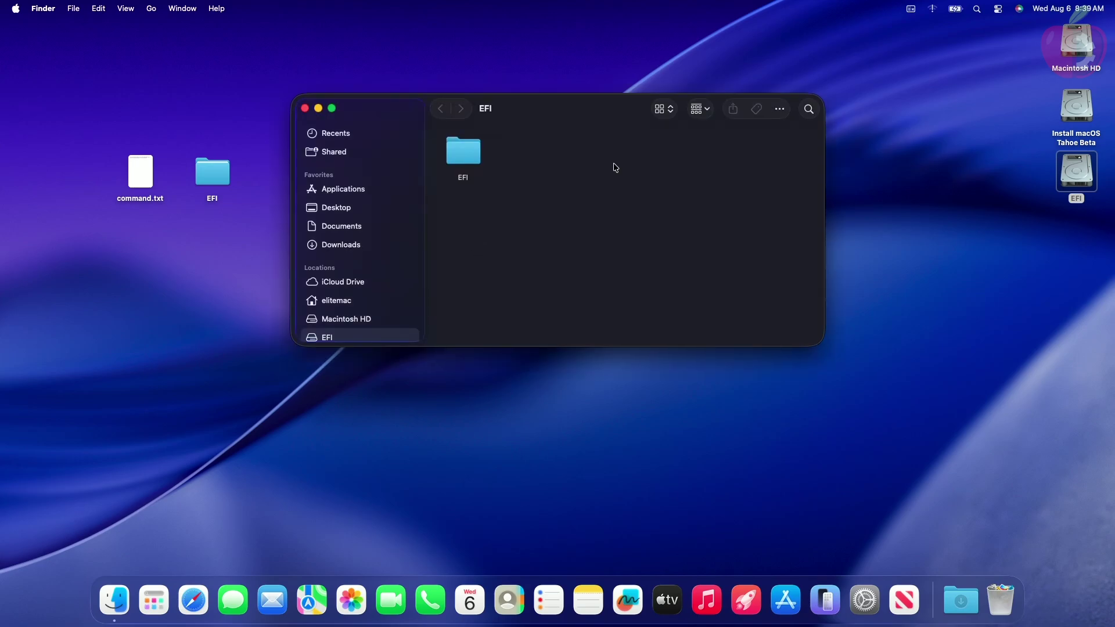
click(306, 109)
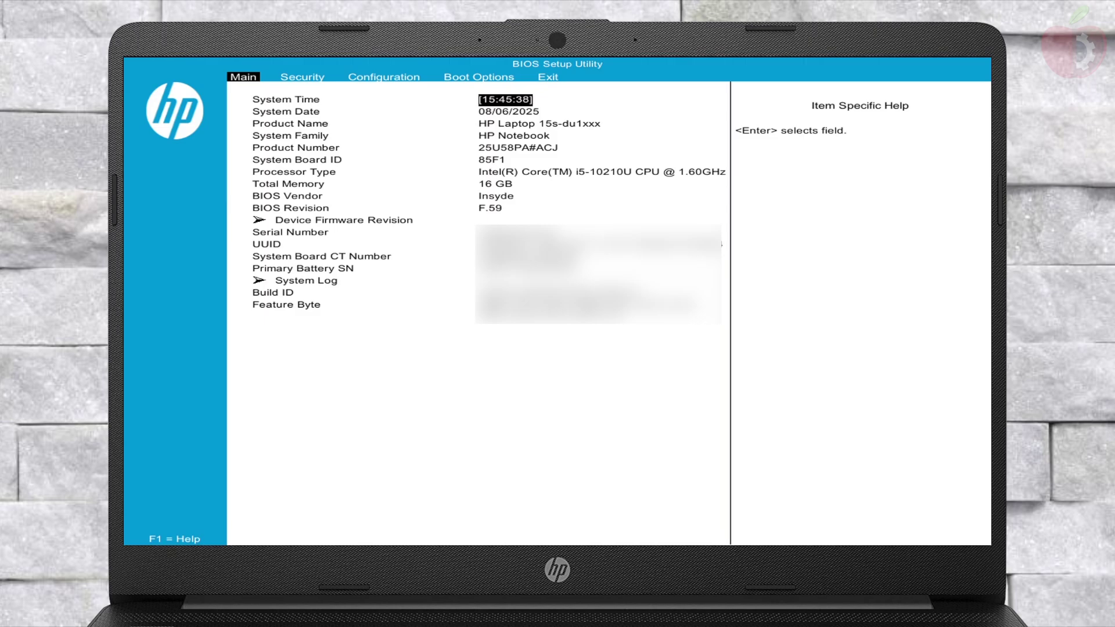
Step: Load the BIOS setup defaults
key(Right)
key(Right)
key(Right)
key(Right)
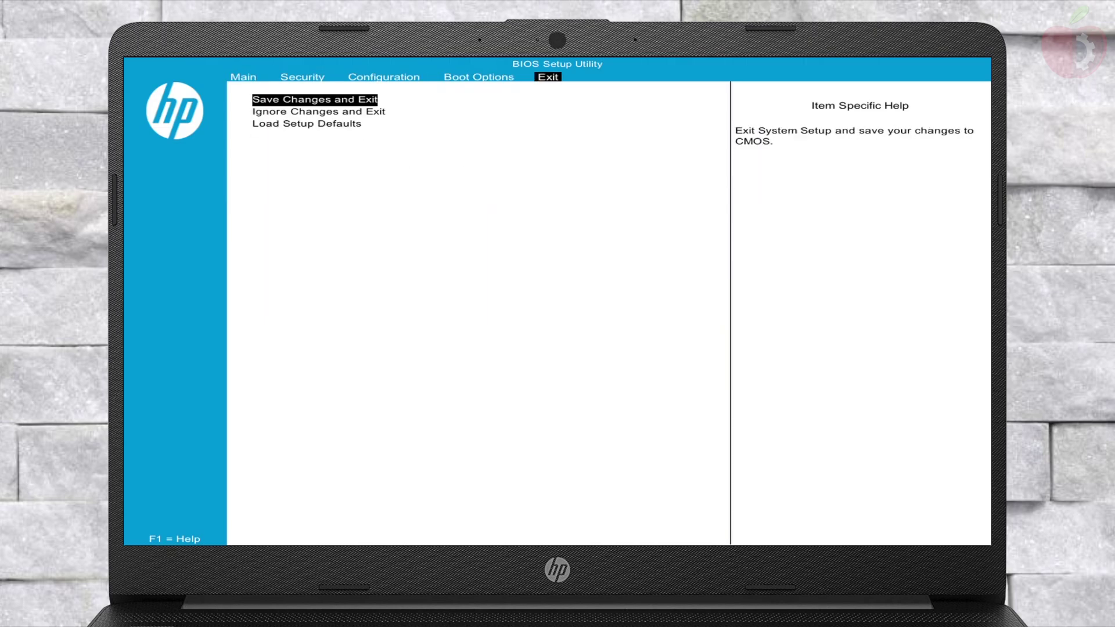
key(Down)
key(Down)
key(Return)
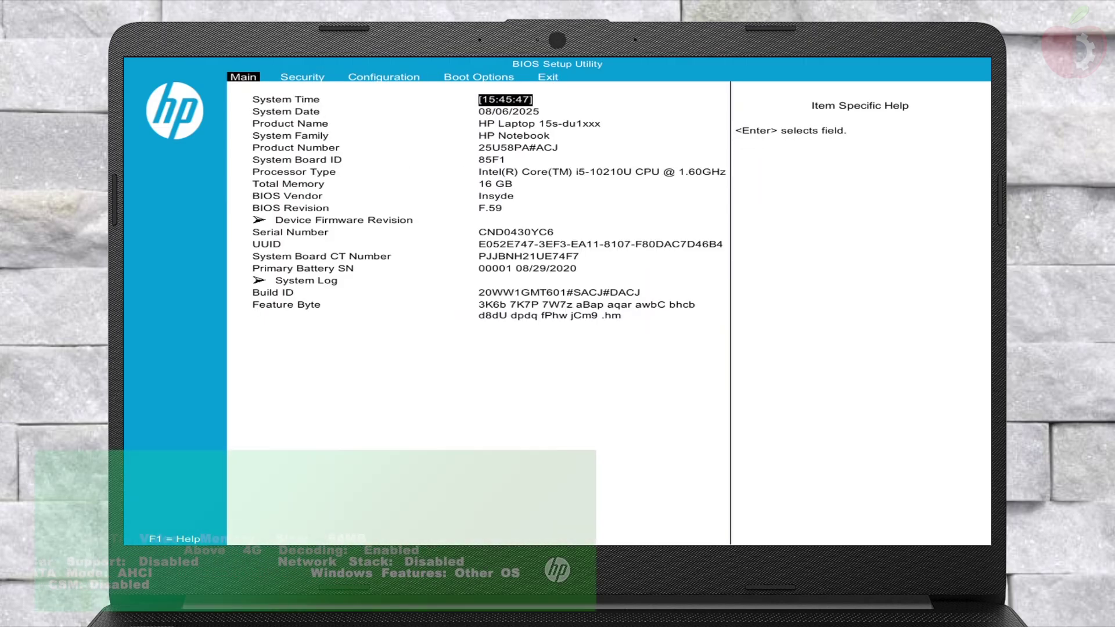
Step: Set Fan Always On to Enabled in the BIOS configuration settings
key(Right)
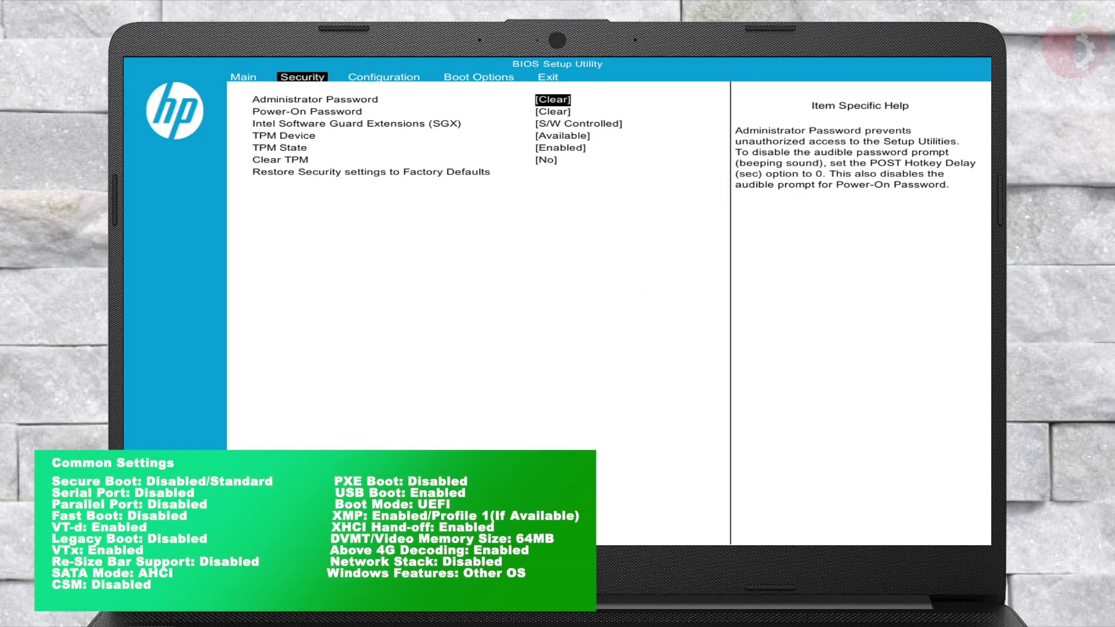
key(Right)
key(Down)
key(Down)
key(Down)
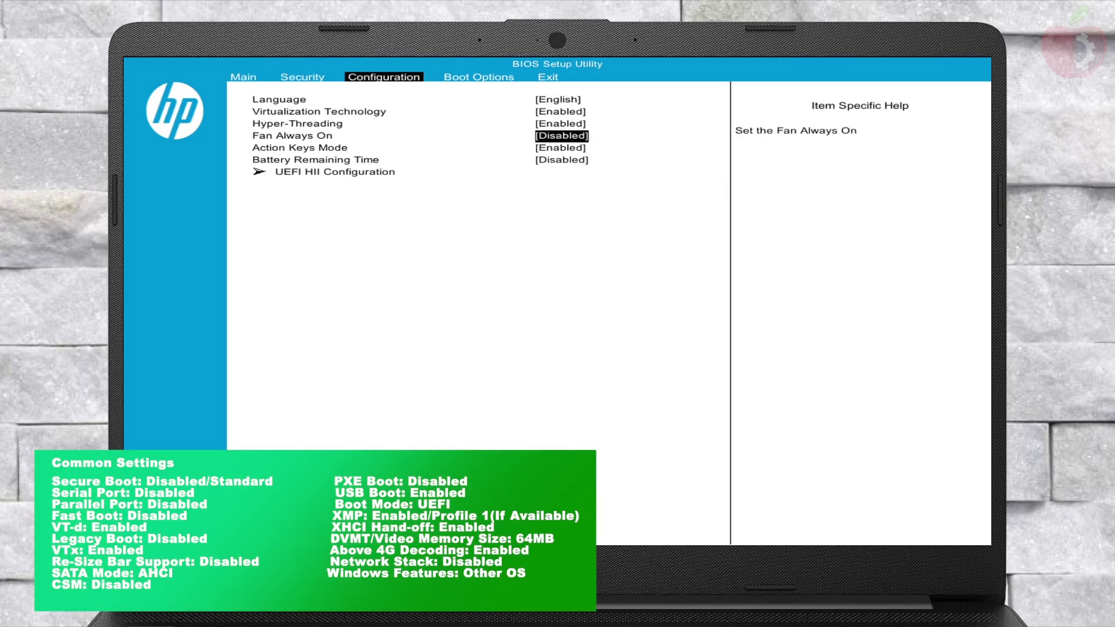
key(Return)
key(Down)
key(Return)
Step: Set Battery Remaining Time to Enabled in the BIOS configuration settings
key(Down)
key(Down)
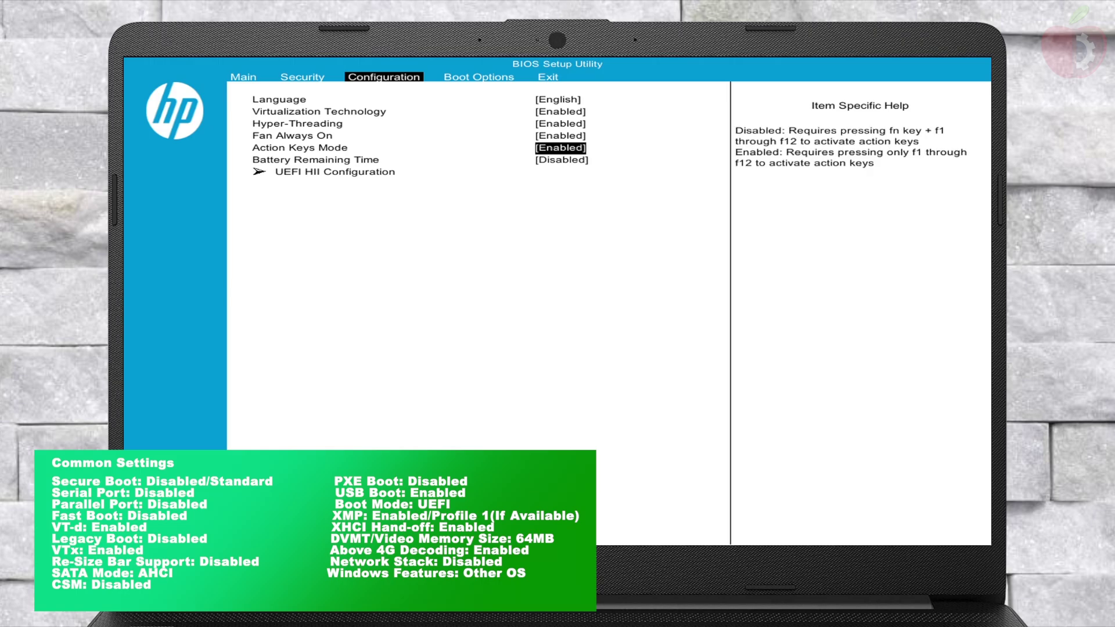
key(Return)
key(Down)
key(Return)
Step: Save the BIOS changes, exit the setup utility and confirm
key(Right)
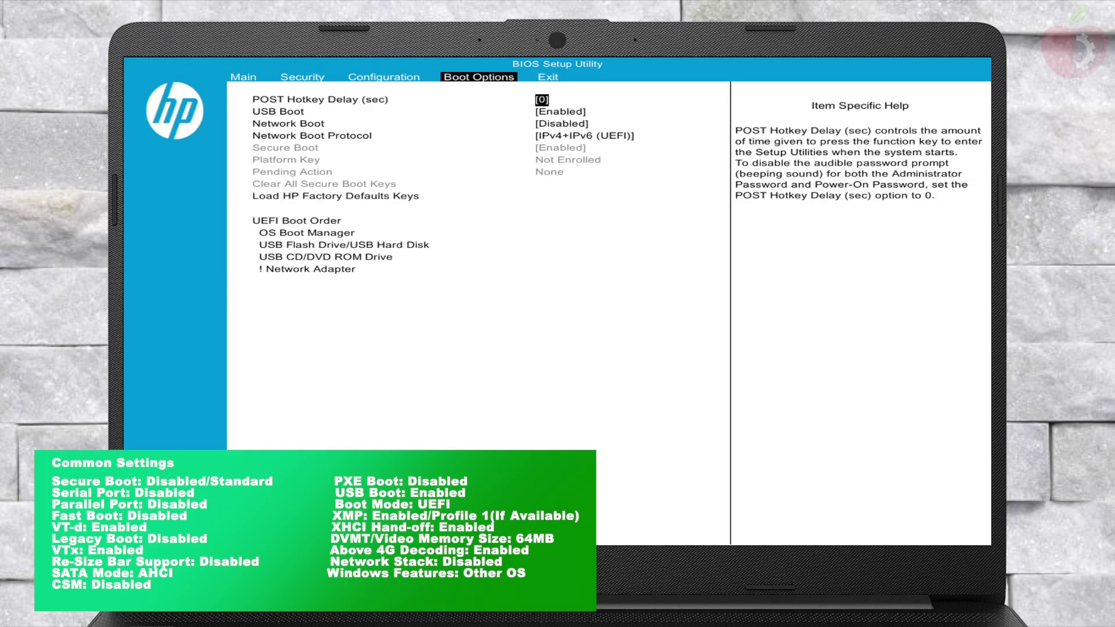
key(Right)
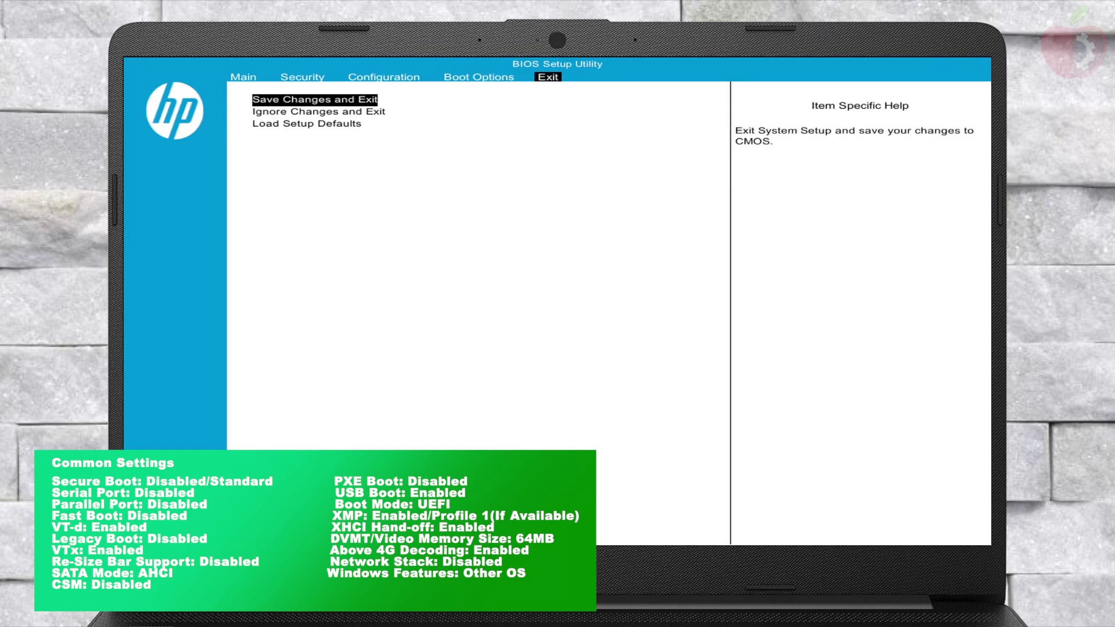
key(Return)
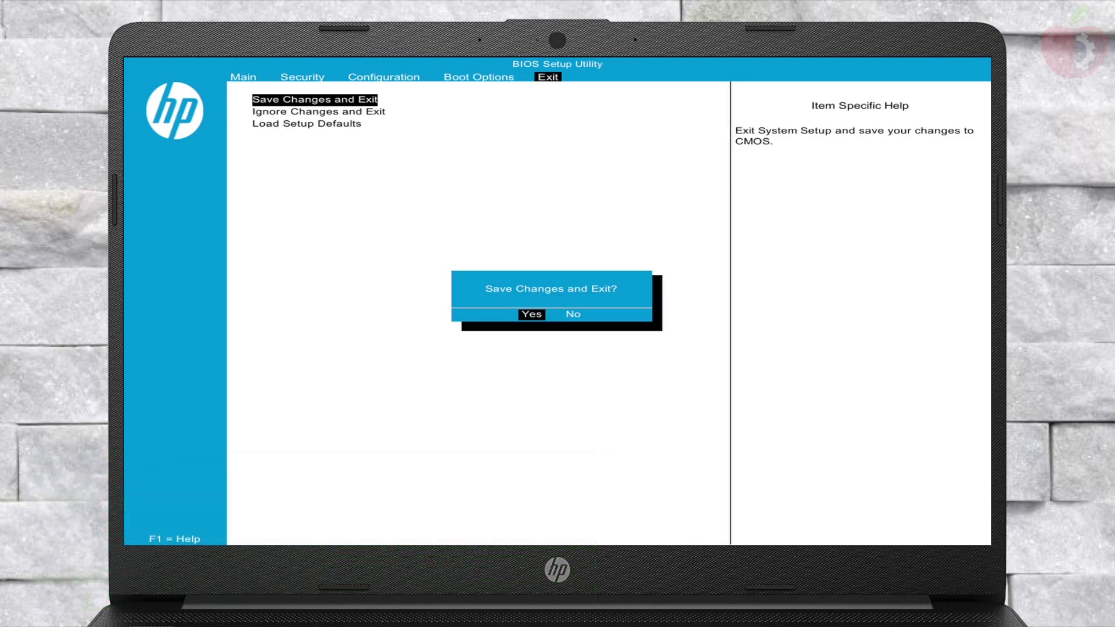
key(Return)
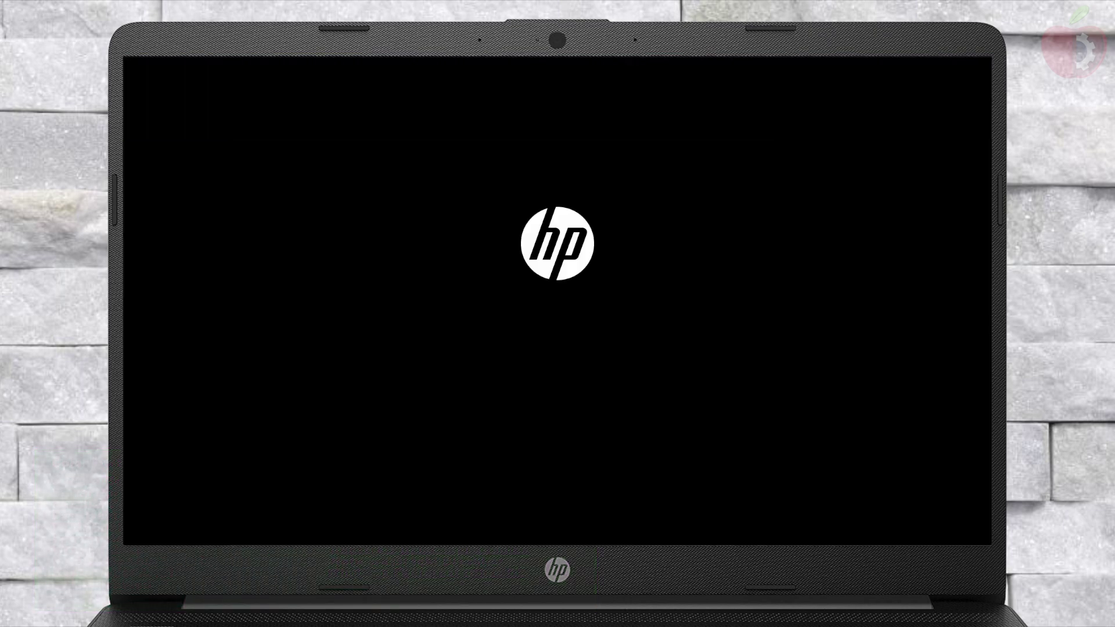
Step: Boot the laptop from the TUF ESD-T1A USB Hard Drive (UEFI) and start Install macOS Tahoe Beta
key(F9)
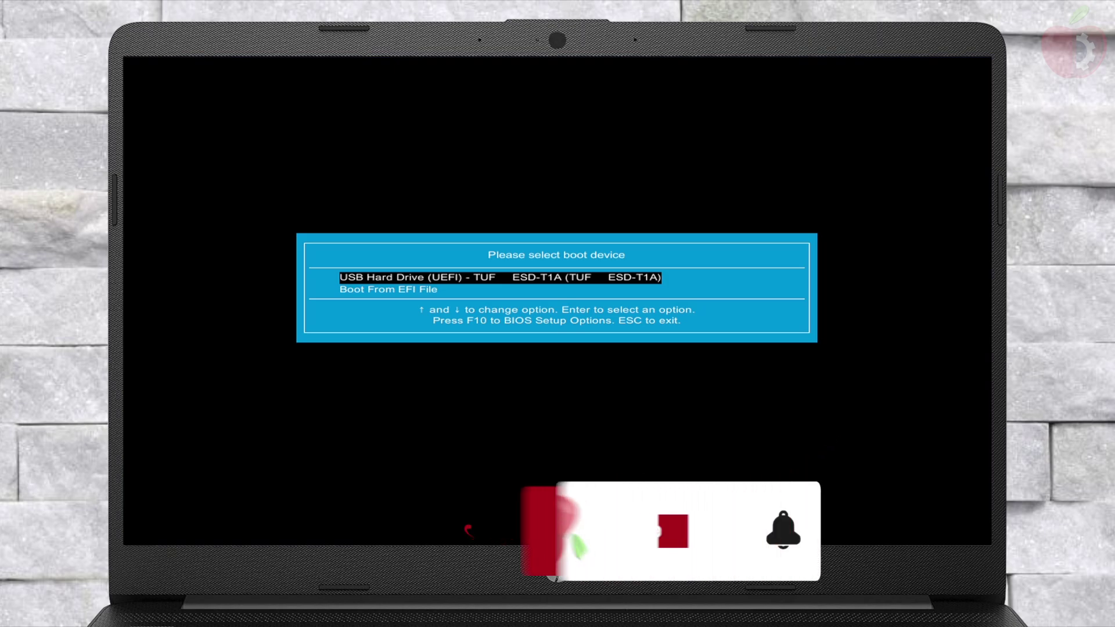
key(Return)
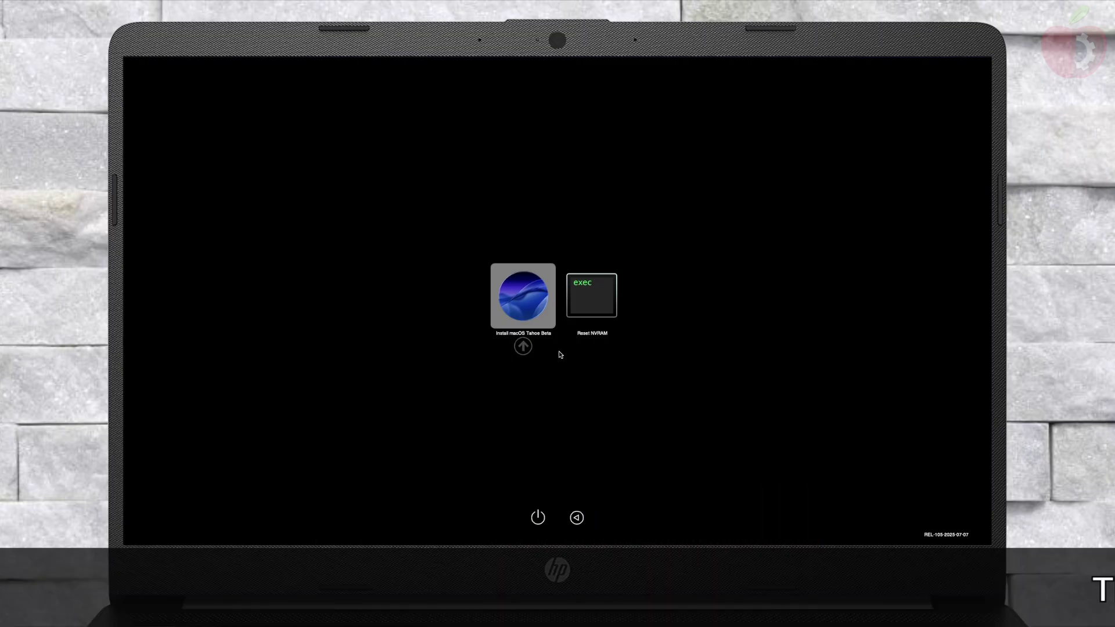
key(Return)
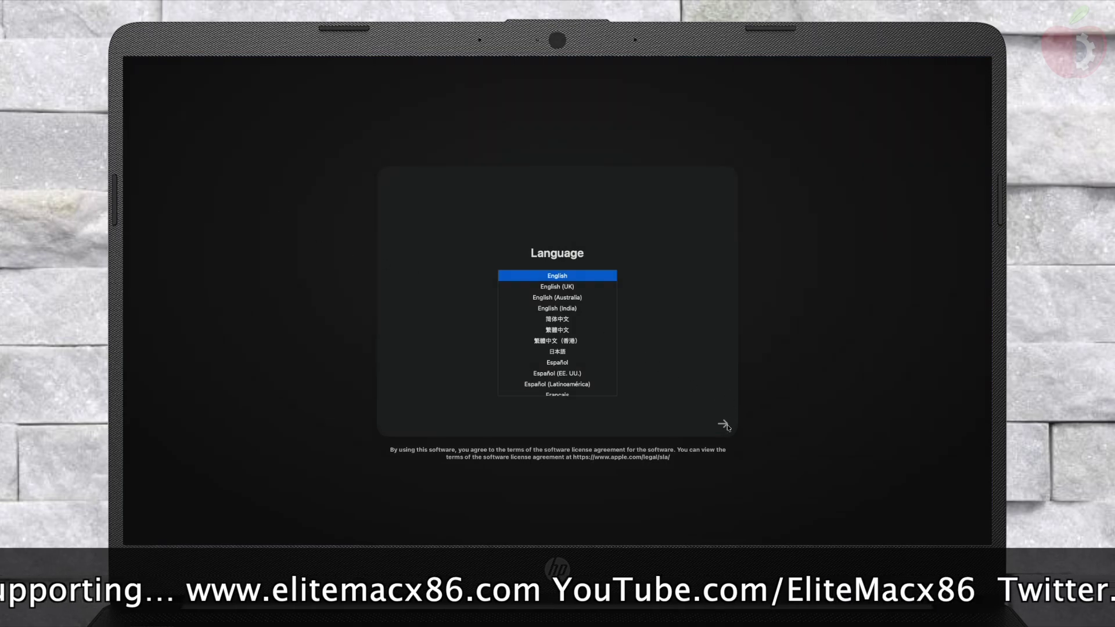
Step: Continue in English and open Disk Utility with all devices shown
click(724, 427)
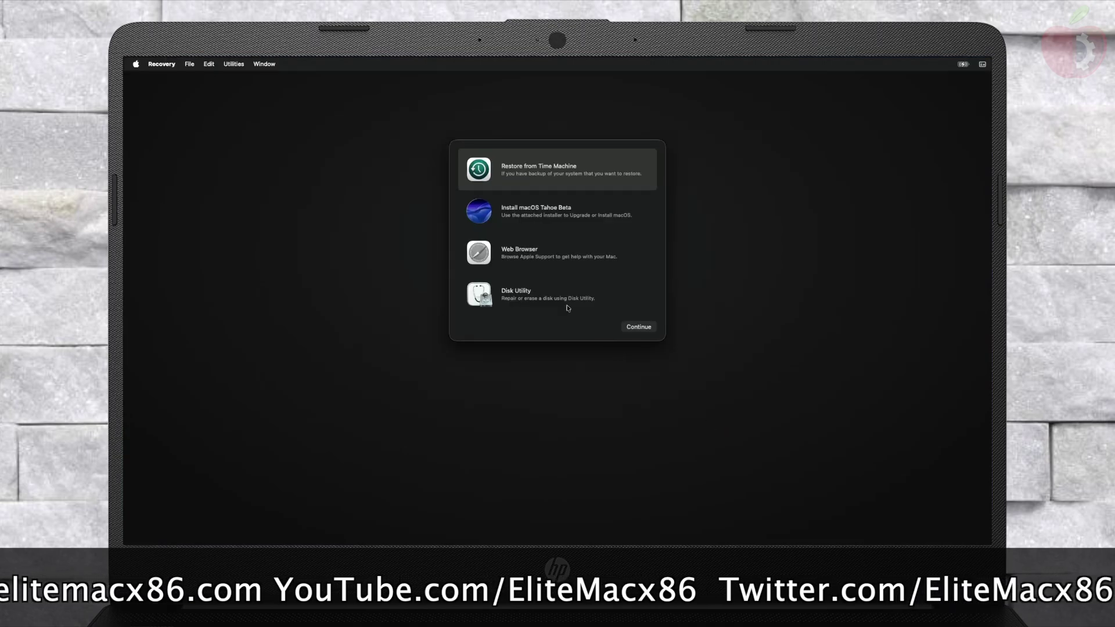
click(558, 293)
click(642, 327)
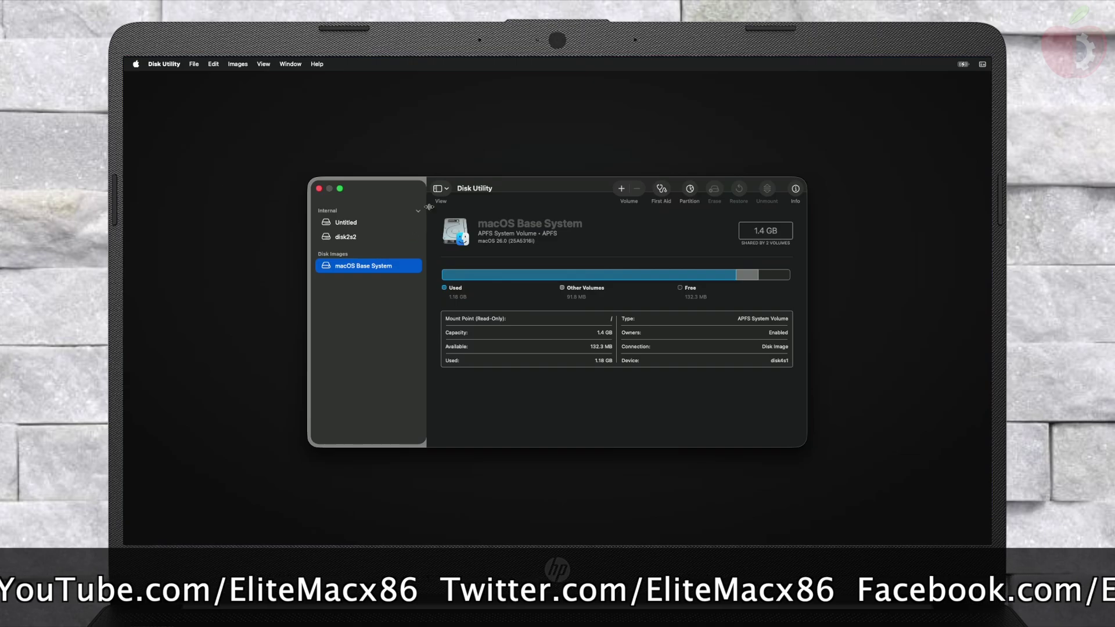
click(441, 192)
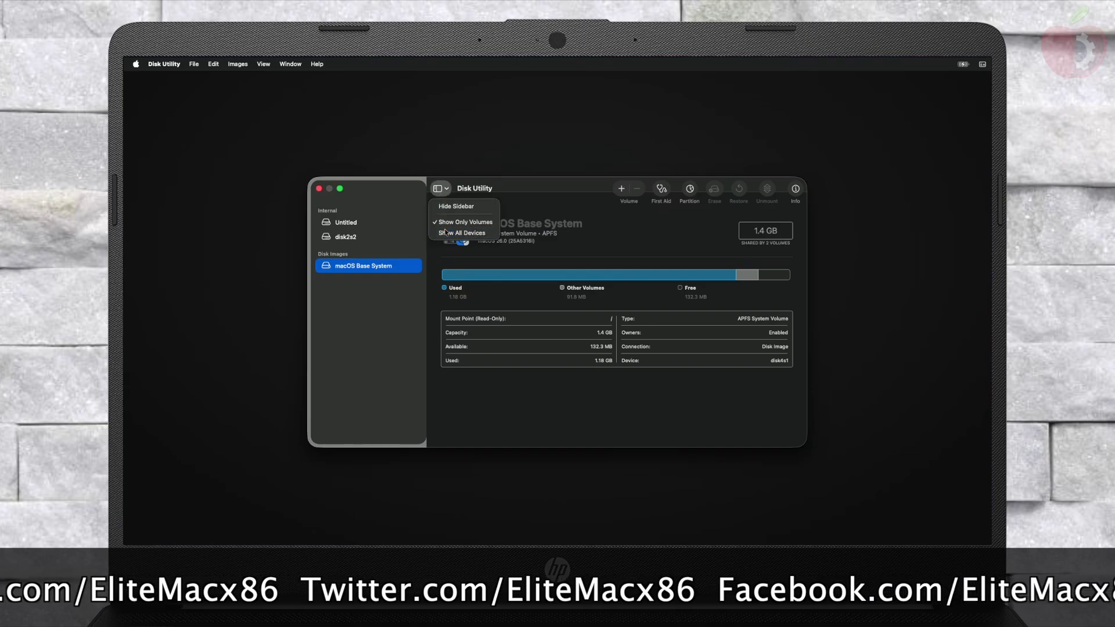
click(455, 233)
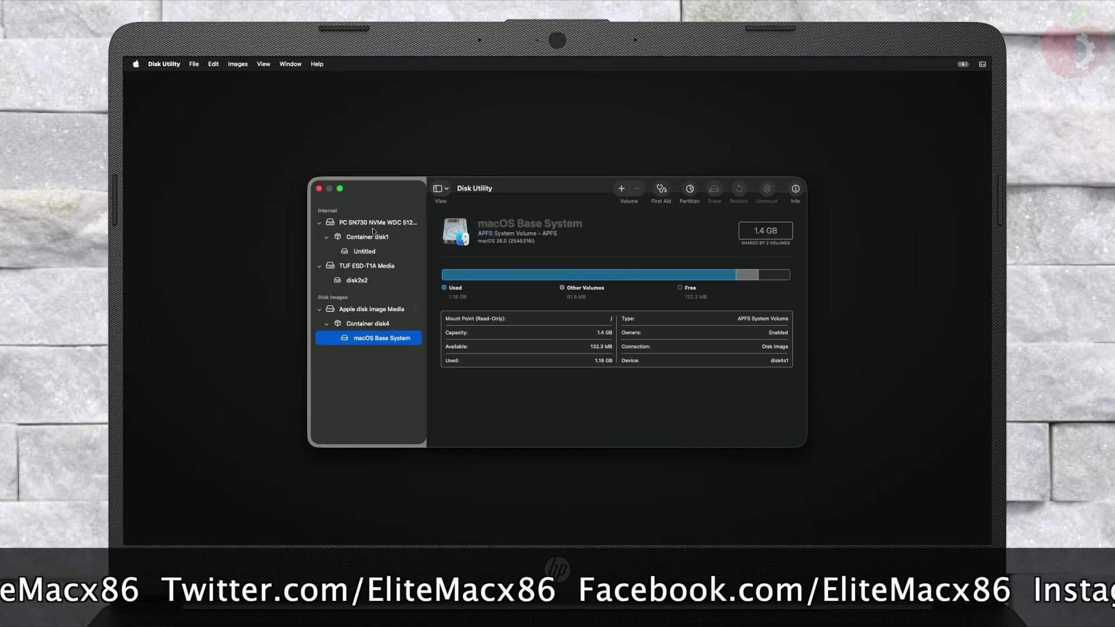
Step: Erase the PC SN730 NVMe WDC 512GB drive as Macintosh HD with APFS format and GUID Partition Map, and quit Disk Utility
click(372, 226)
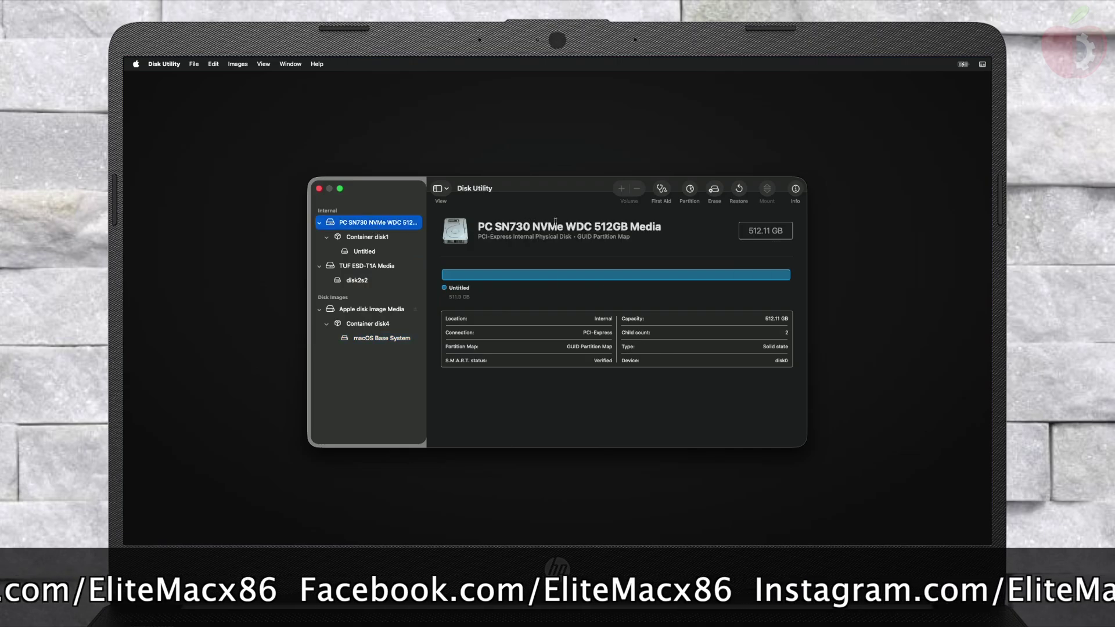
click(704, 193)
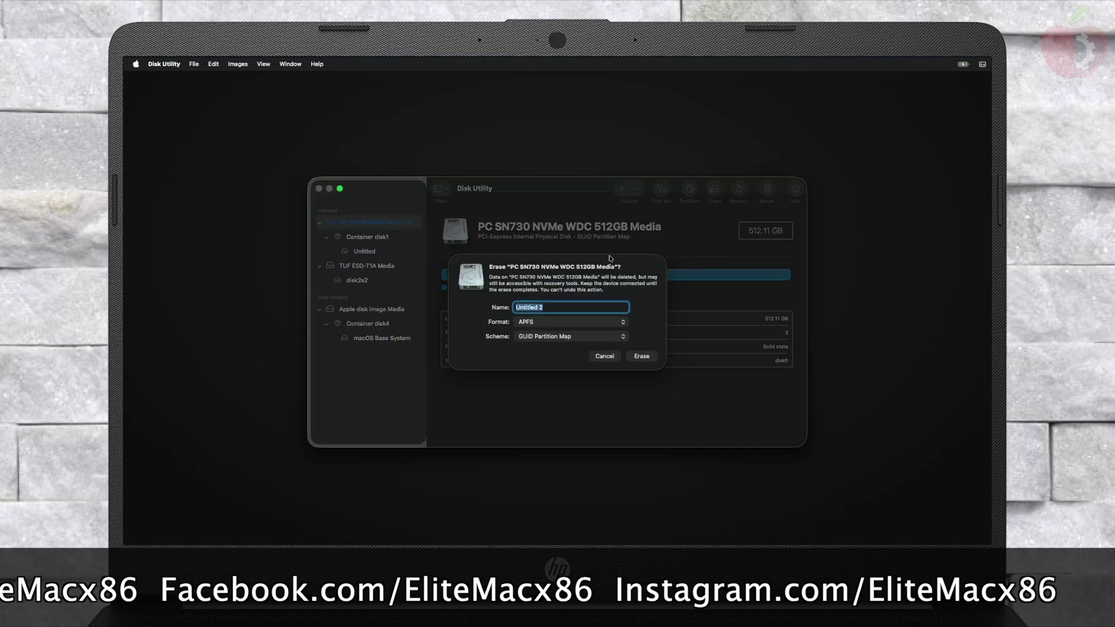
text(Ma)
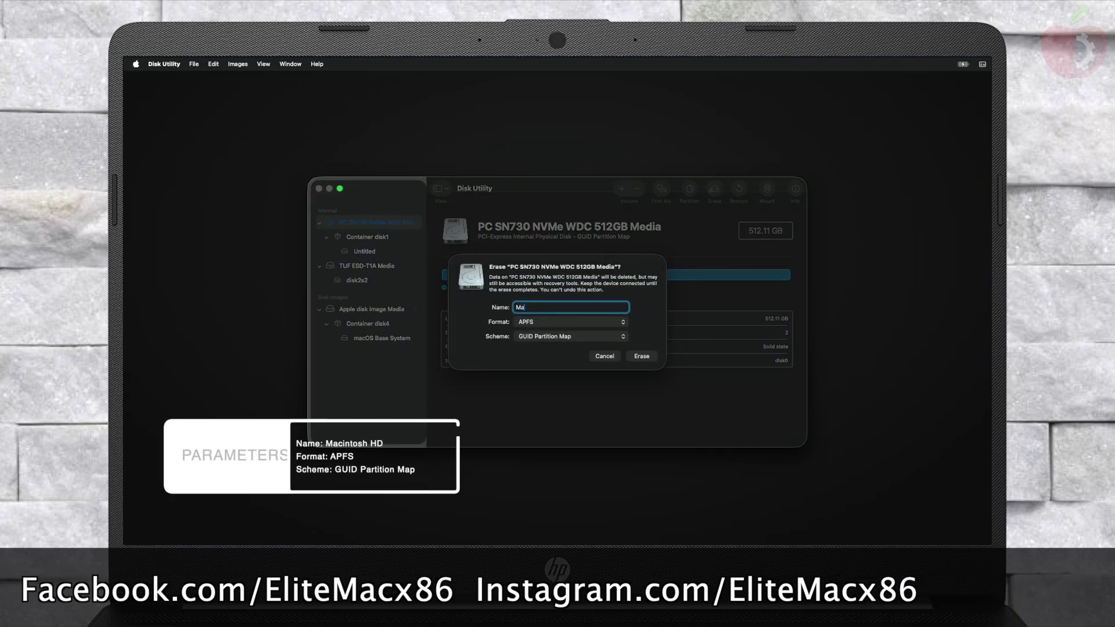
text(cintosh)
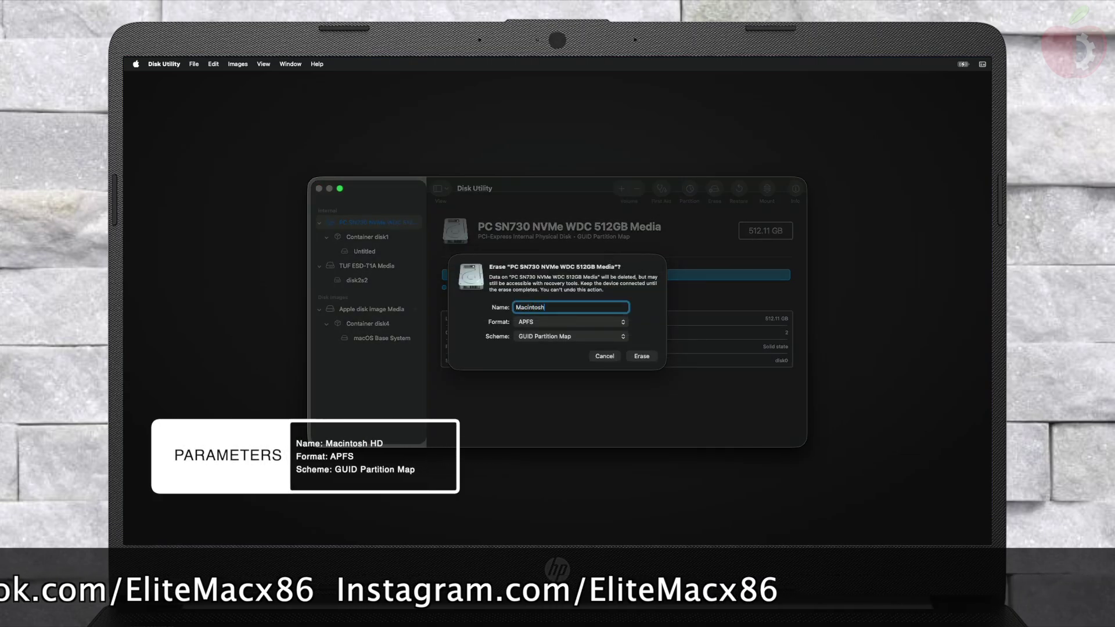
text( HD)
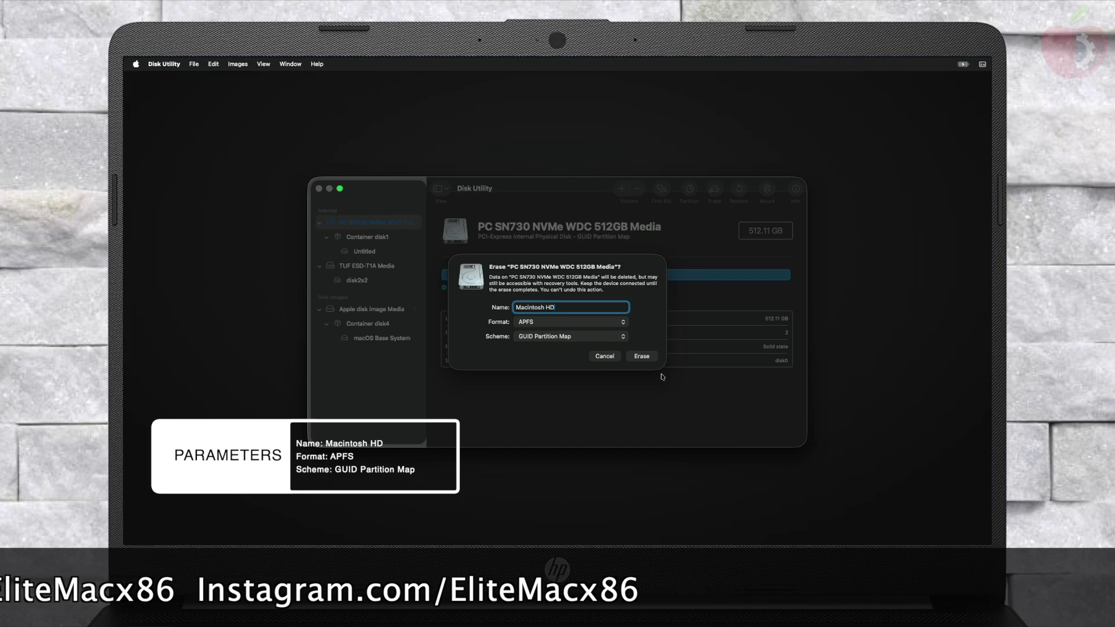
click(652, 357)
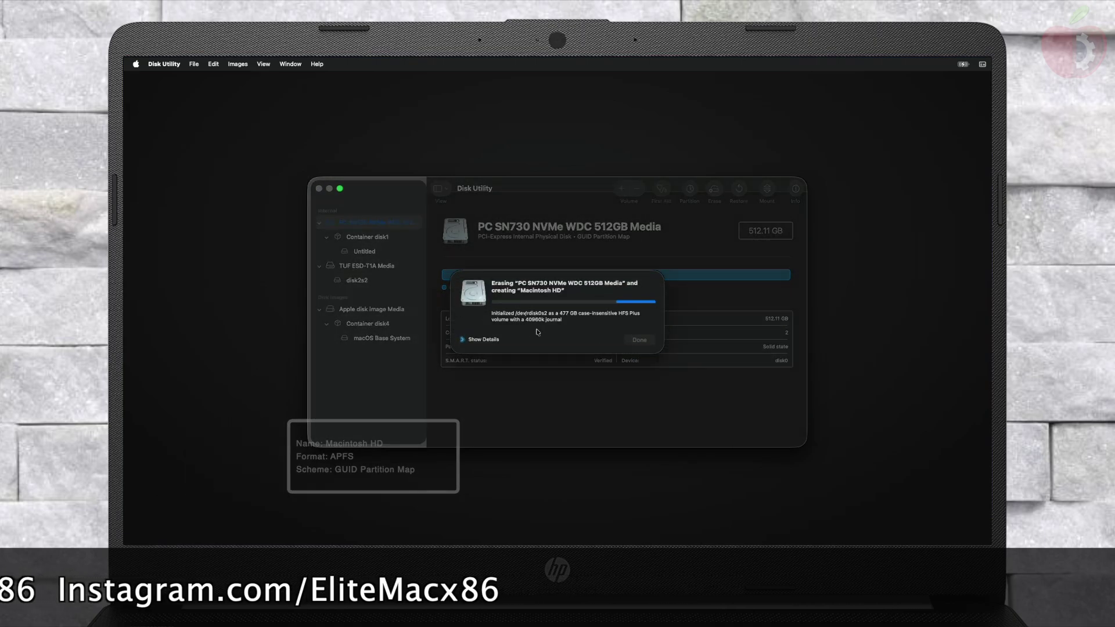
click(482, 334)
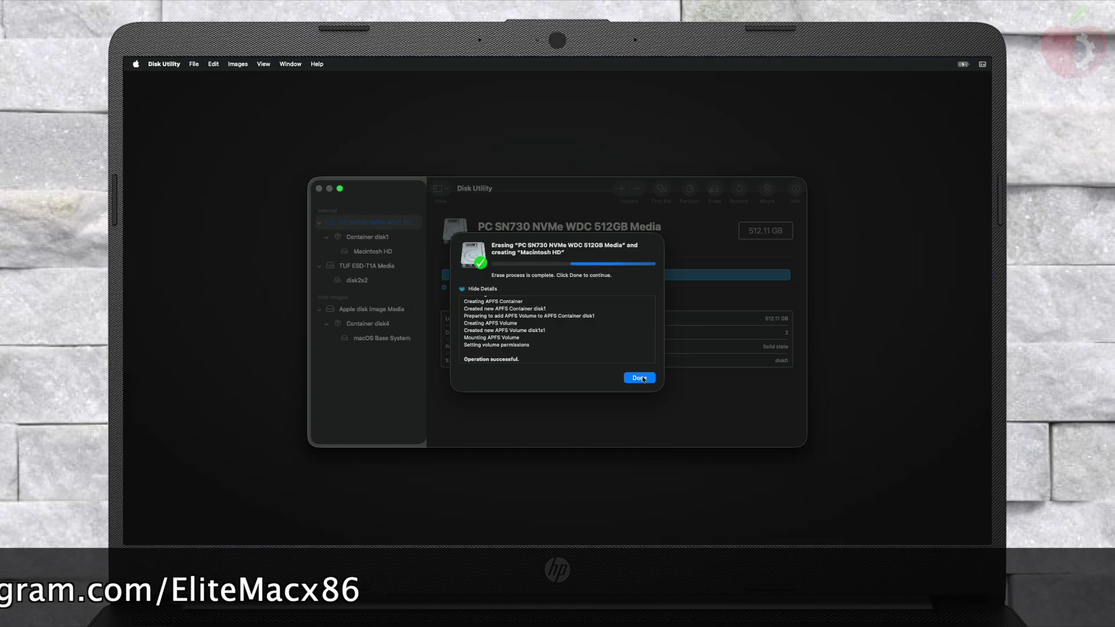
click(639, 378)
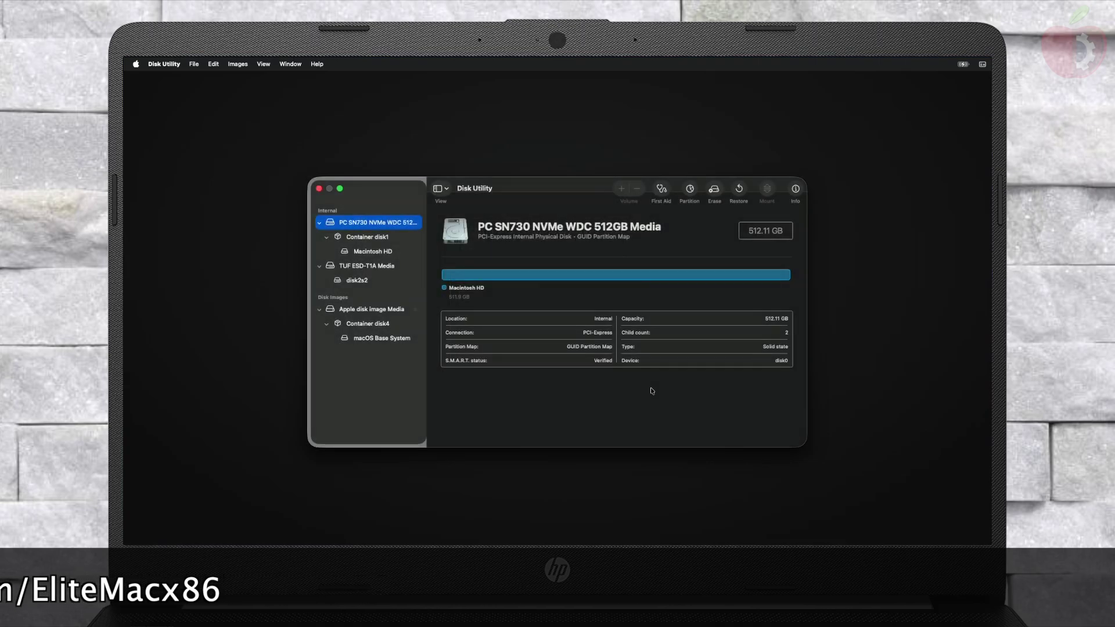
key(super+q)
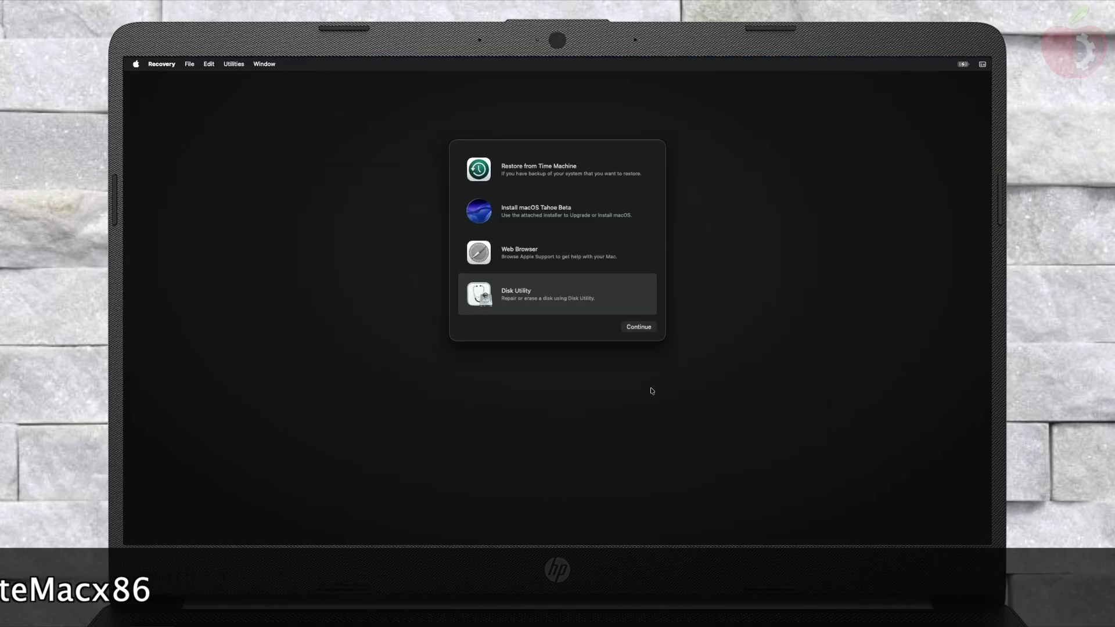
Step: Start Install macOS Tahoe Beta, agree to the software license and install onto the Macintosh HD disk
click(590, 204)
click(637, 329)
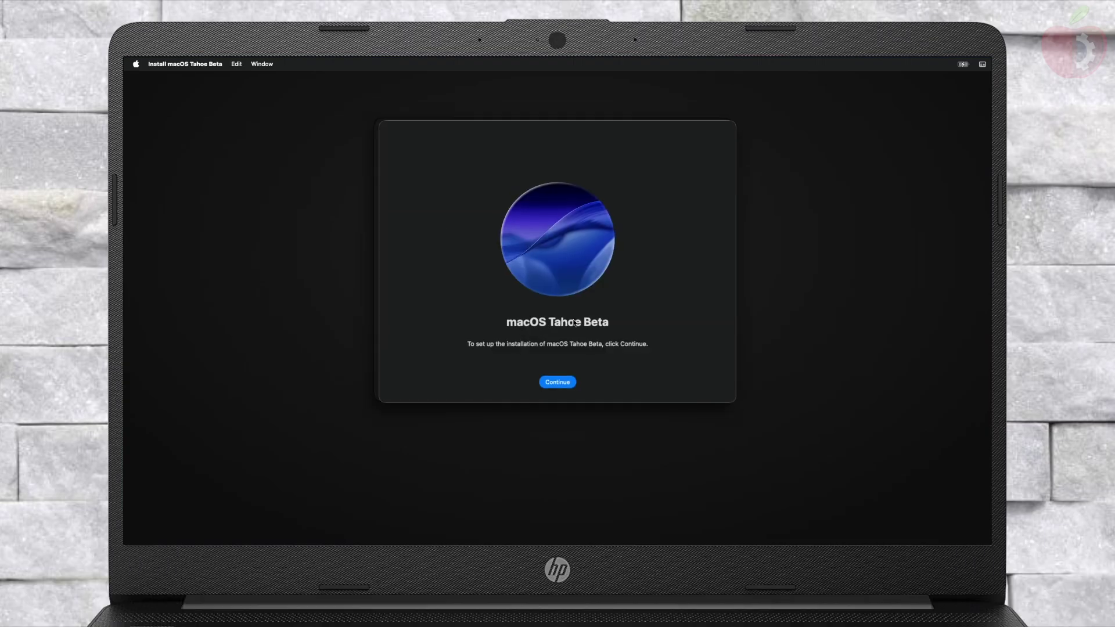
click(568, 385)
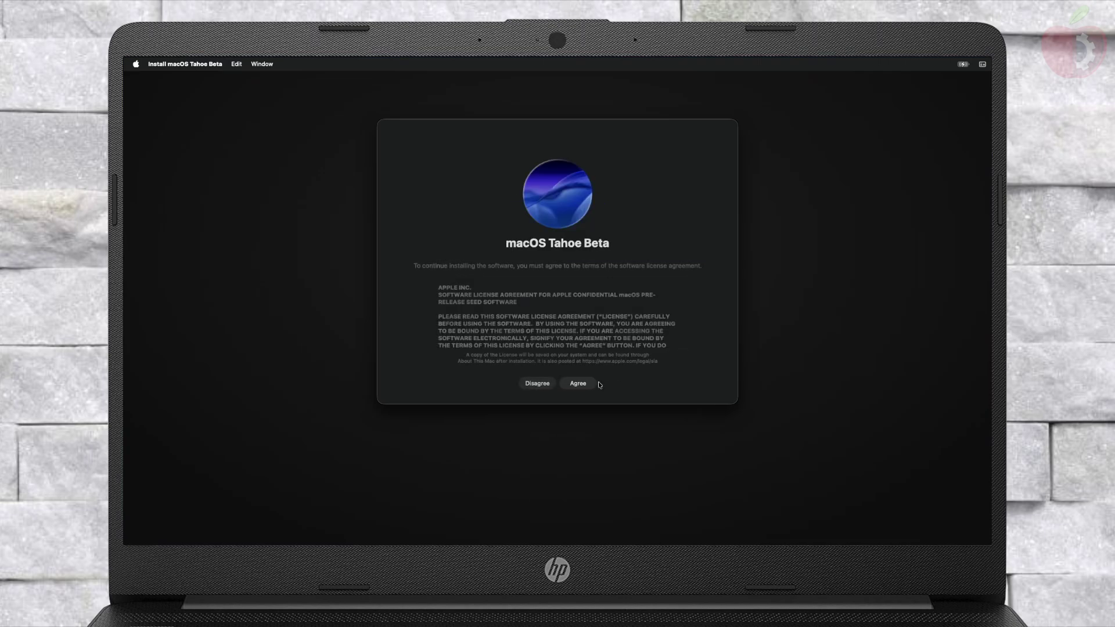
click(594, 387)
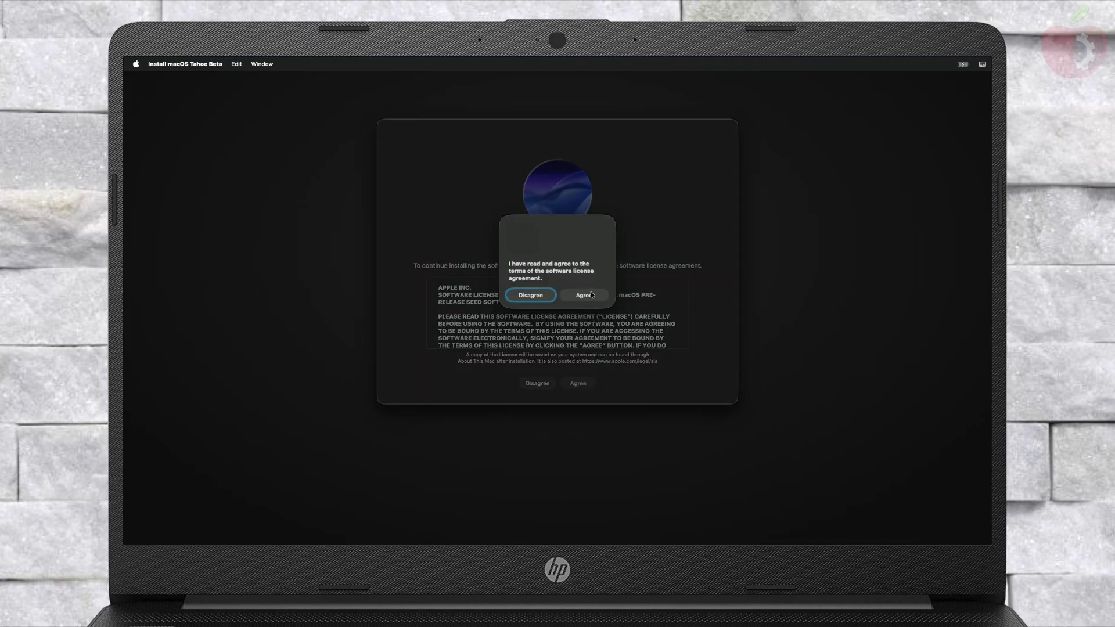
click(592, 294)
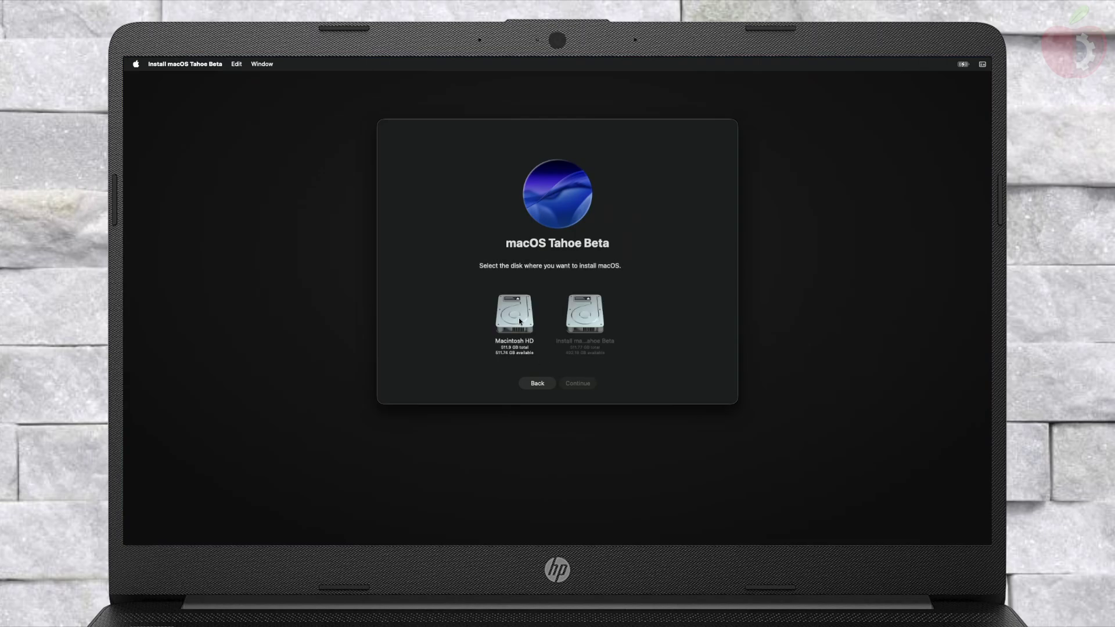
click(519, 321)
click(585, 384)
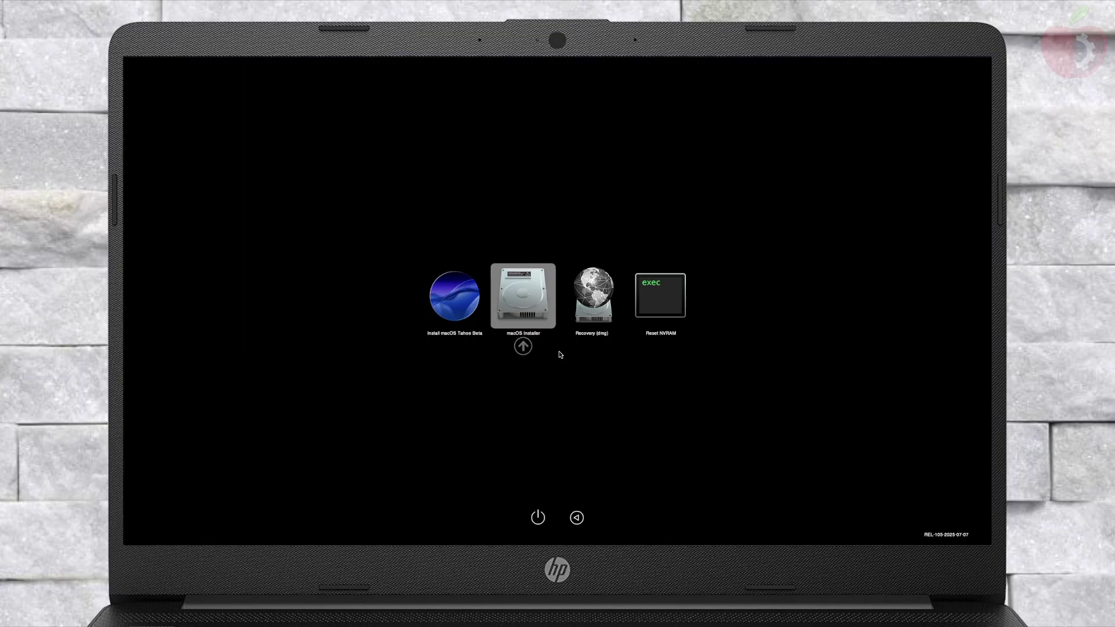
Step: Continue the installation by booting the macOS Installer entry after the restart
key(Return)
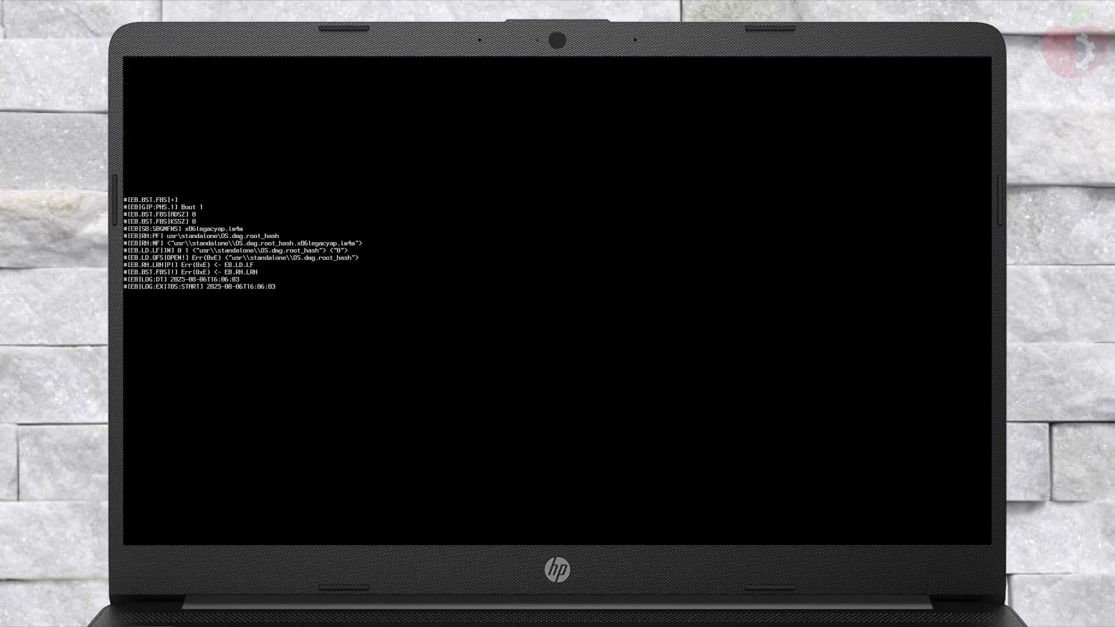